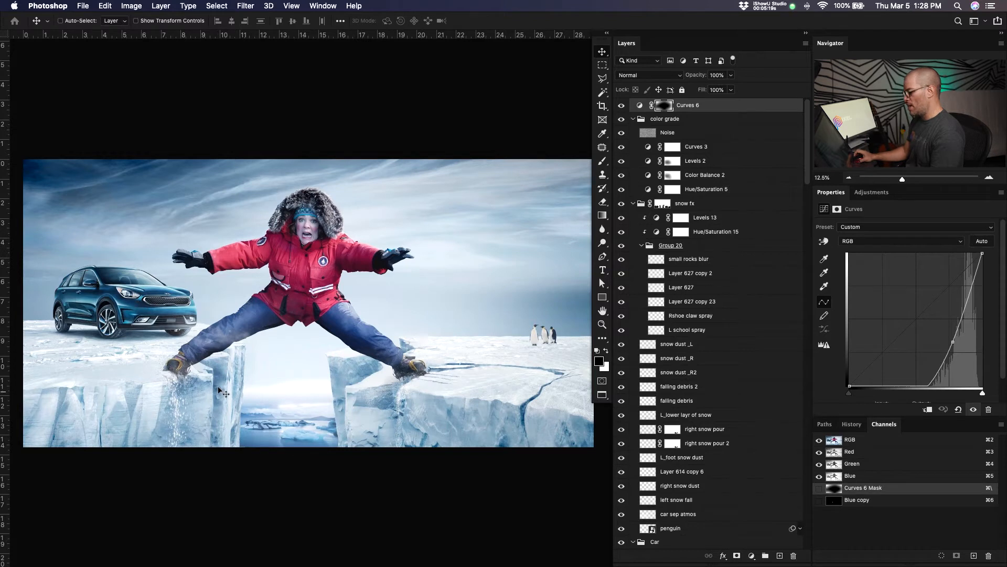
# Look through the composite's layer stack, from the color grade group down to the iceberg groups.
pyautogui.scroll(-5, 700, 397)
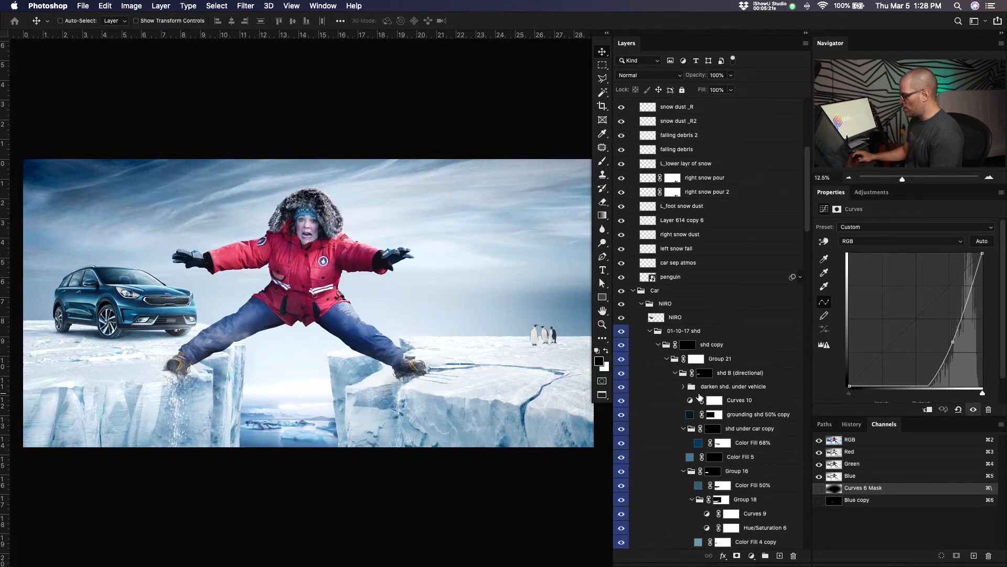
pyautogui.scroll(5, 699, 397)
pyautogui.scroll(-10, 700, 397)
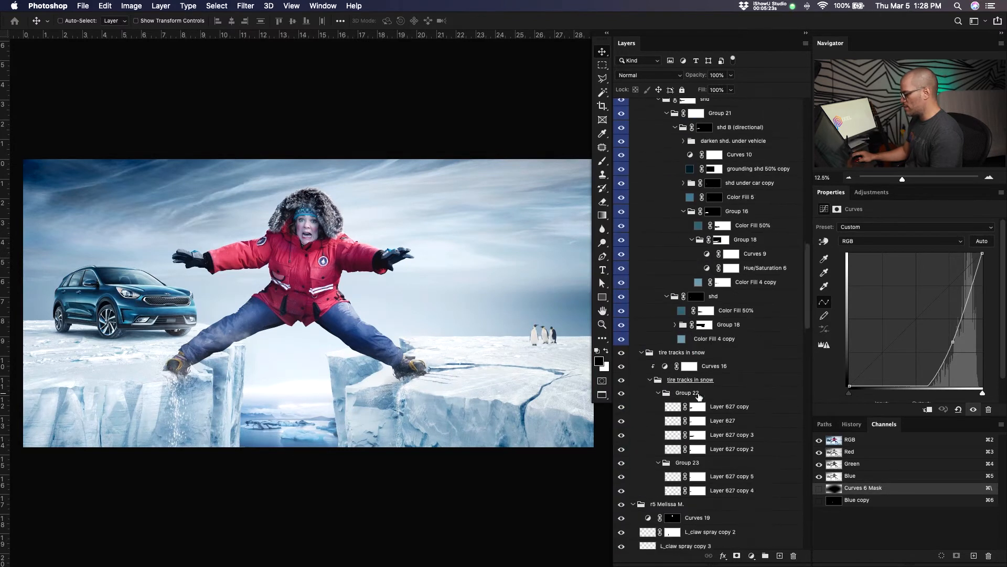
pyautogui.scroll(-10, 699, 397)
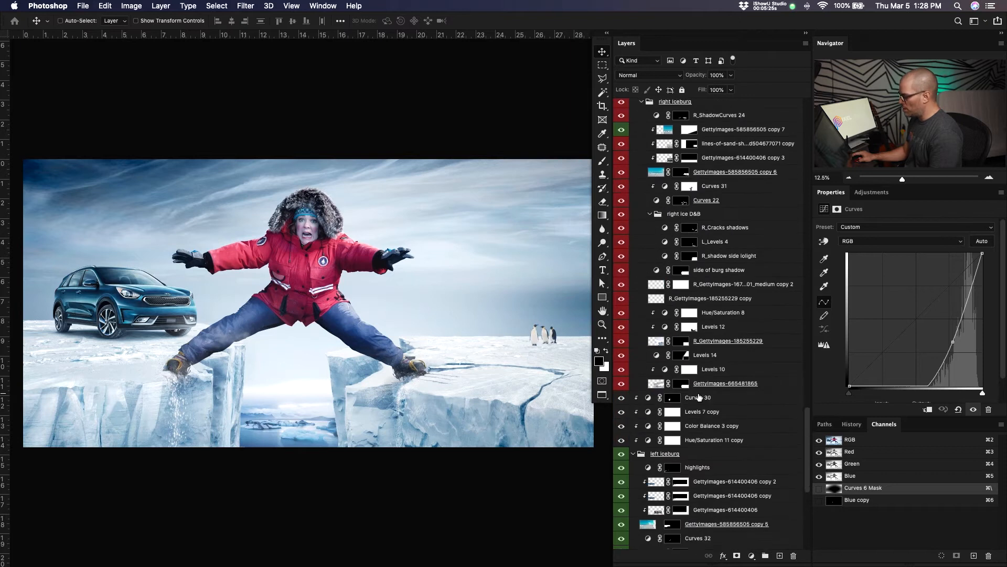
pyautogui.scroll(10, 700, 397)
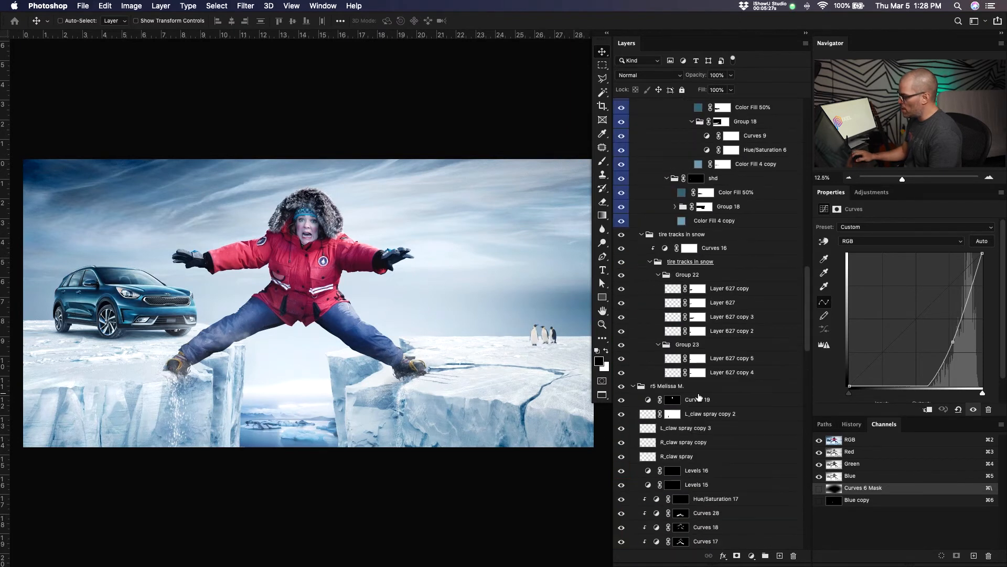
pyautogui.scroll(5, 700, 397)
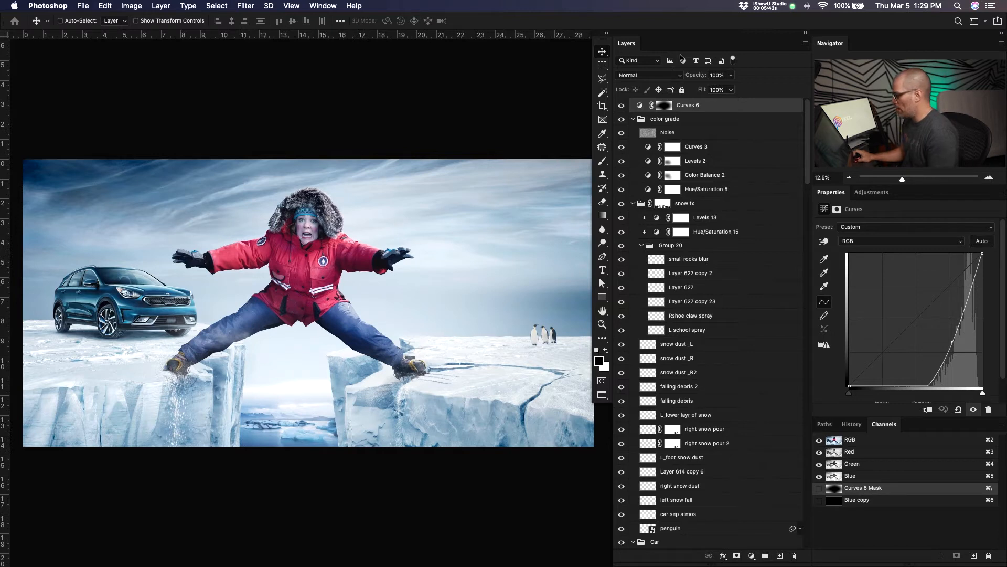
# Switch to the Essentials (Default) workspace and return to the Youtube WS workspace.
pyautogui.click(323, 5)
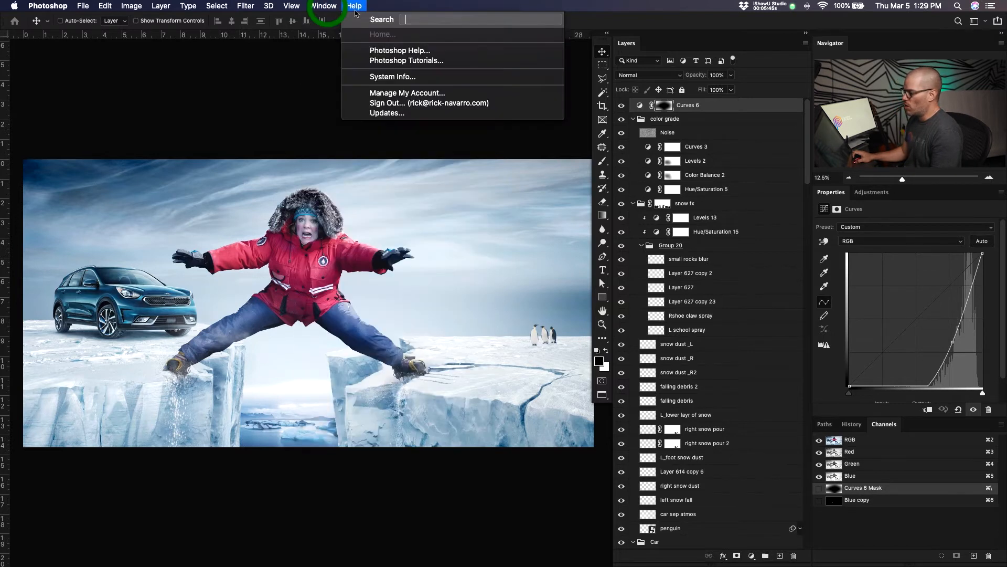
pyautogui.moveTo(330, 20)
pyautogui.moveTo(414, 29)
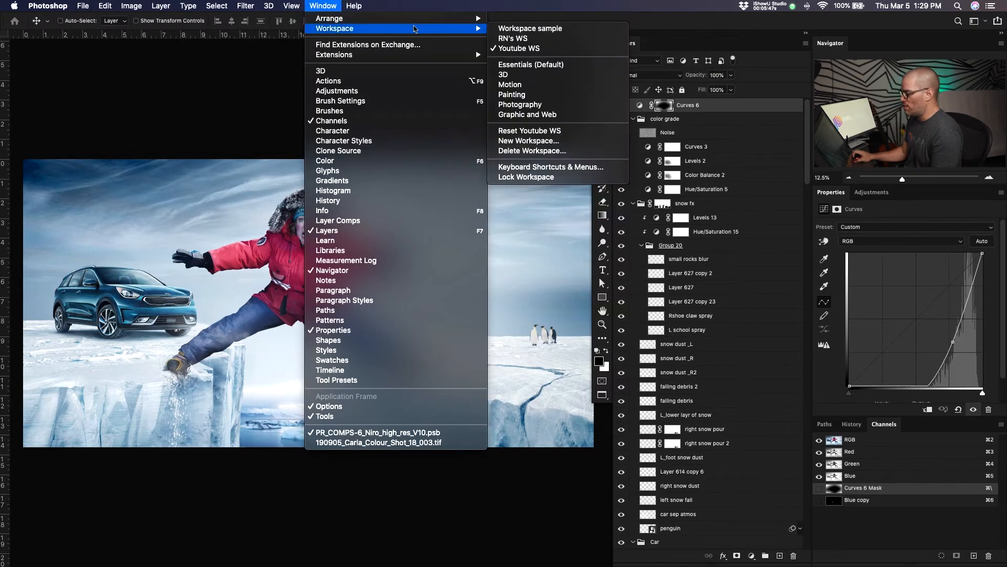
pyautogui.click(541, 65)
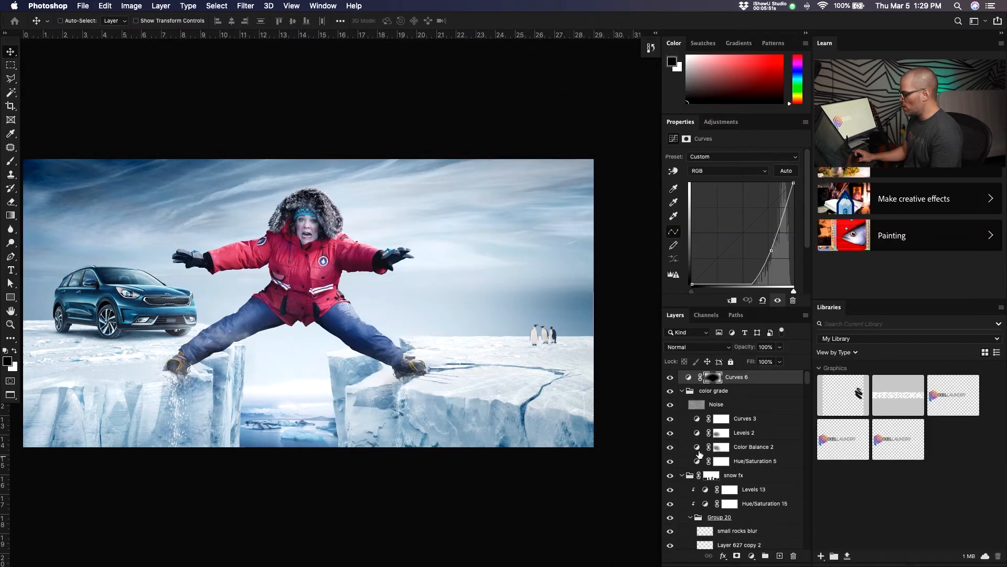
pyautogui.click(323, 6)
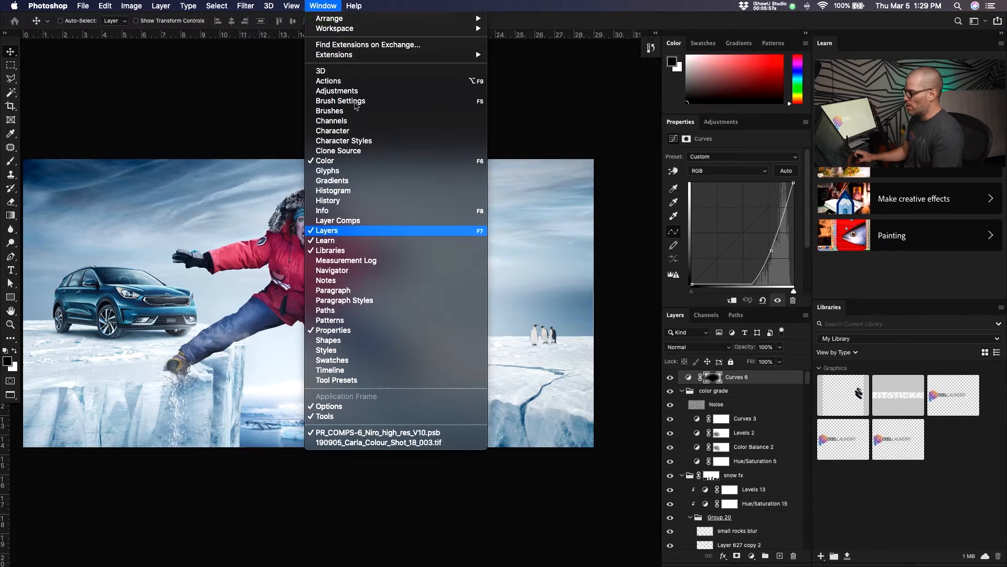
pyautogui.click(576, 99)
# Look through the layer stack from the car shadow groups and tire tracks down to the sky layers.
pyautogui.scroll(-5, 697, 244)
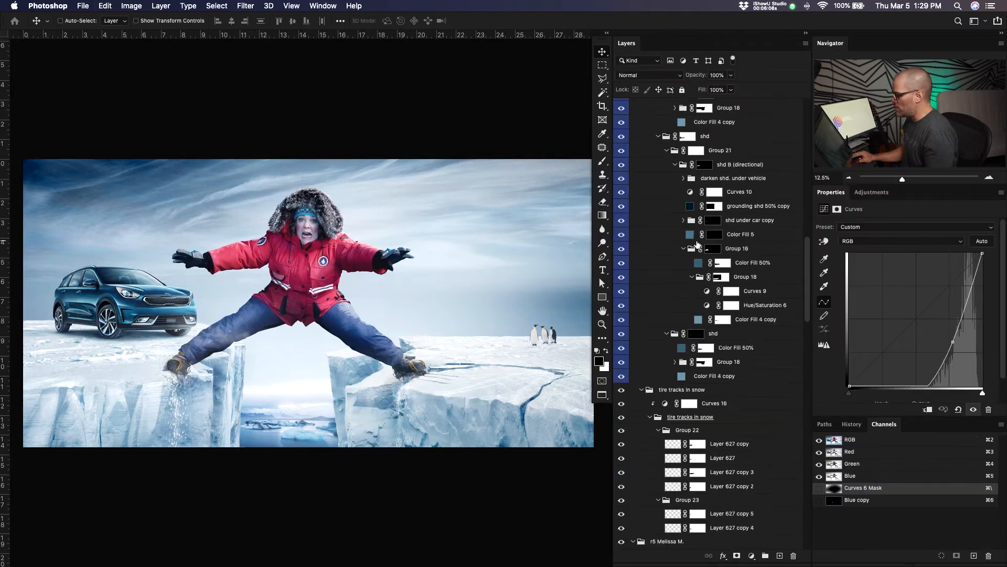
pyautogui.scroll(-15, 697, 244)
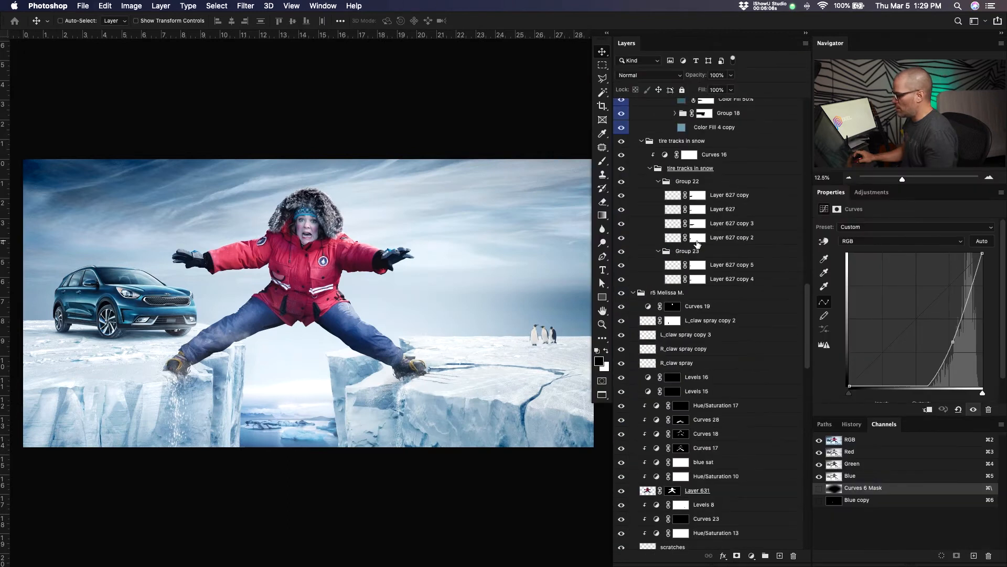
pyautogui.scroll(-5, 697, 244)
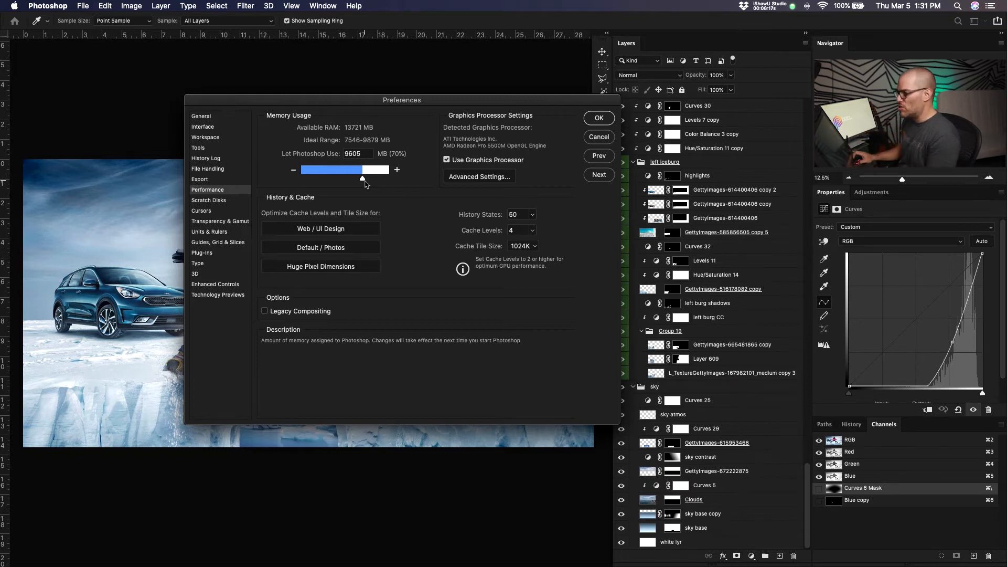
# Leave the Performance preferences without saving any changes.
pyautogui.click(599, 137)
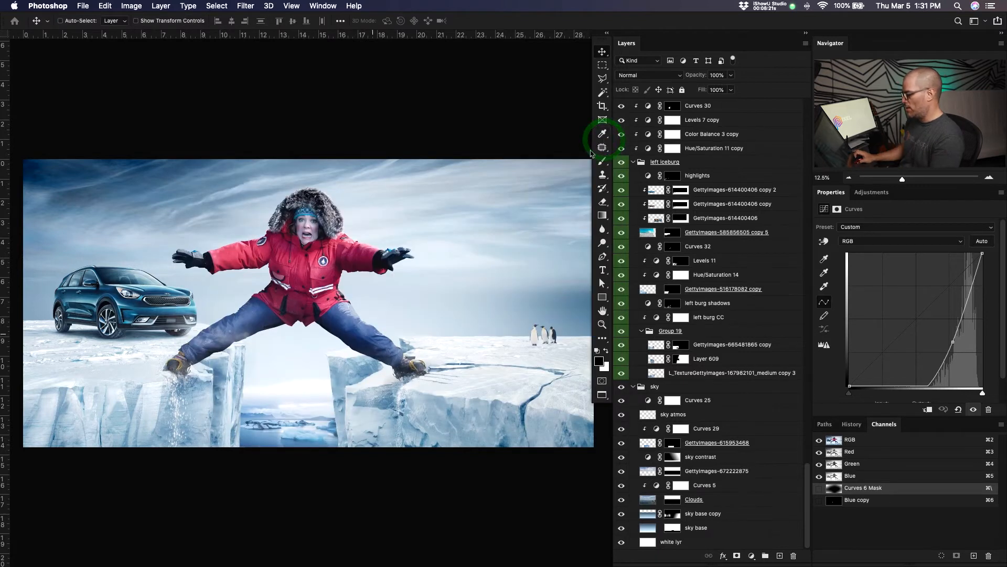
pyautogui.scroll(20, 784, 341)
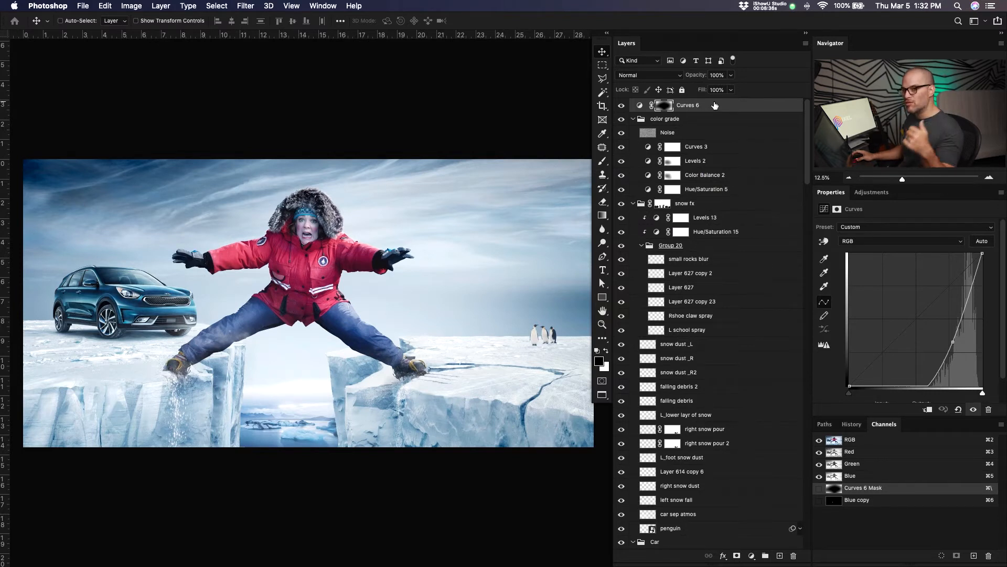
# Collapse the color grade layer group and expand it again.
pyautogui.click(660, 121)
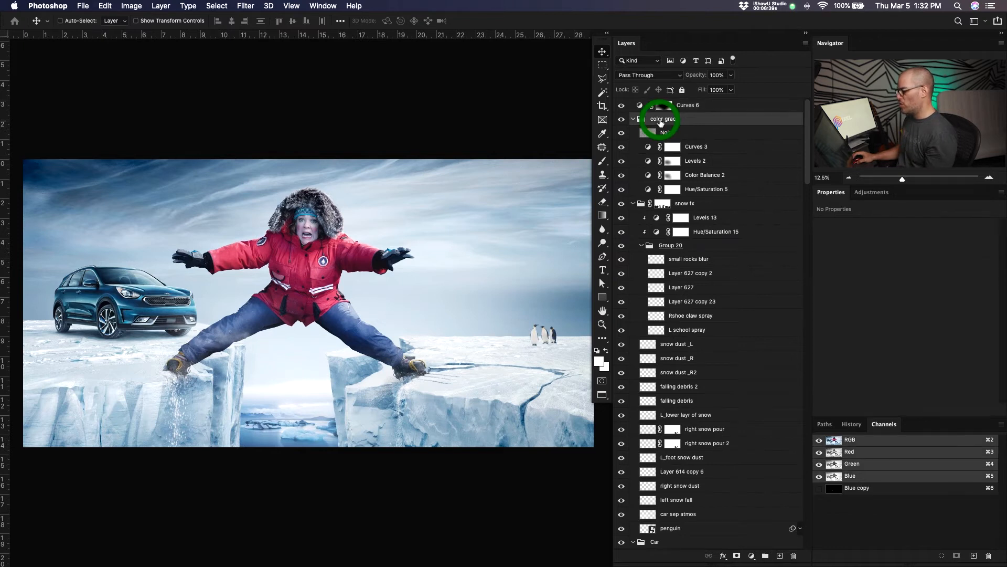
pyautogui.click(632, 120)
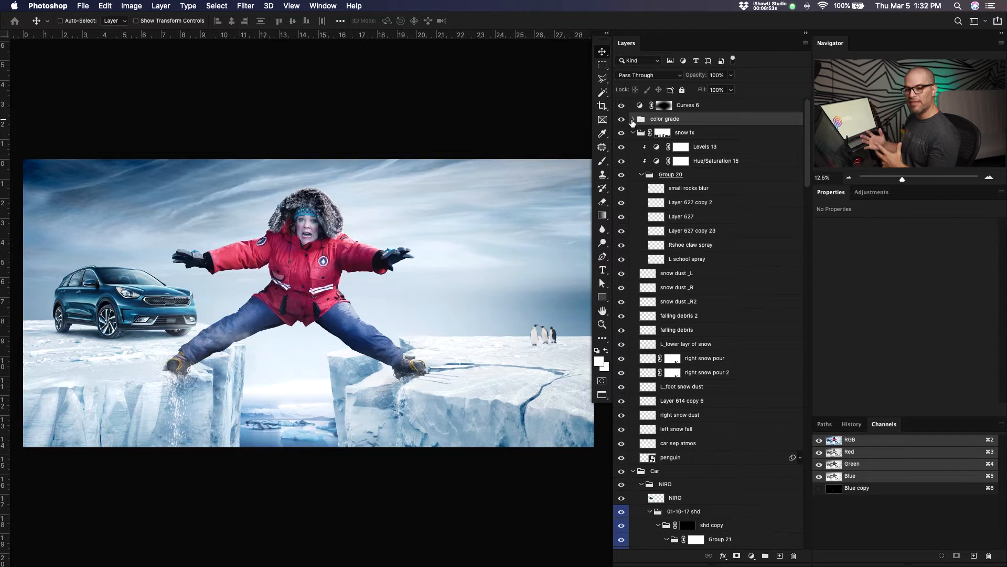
pyautogui.click(632, 119)
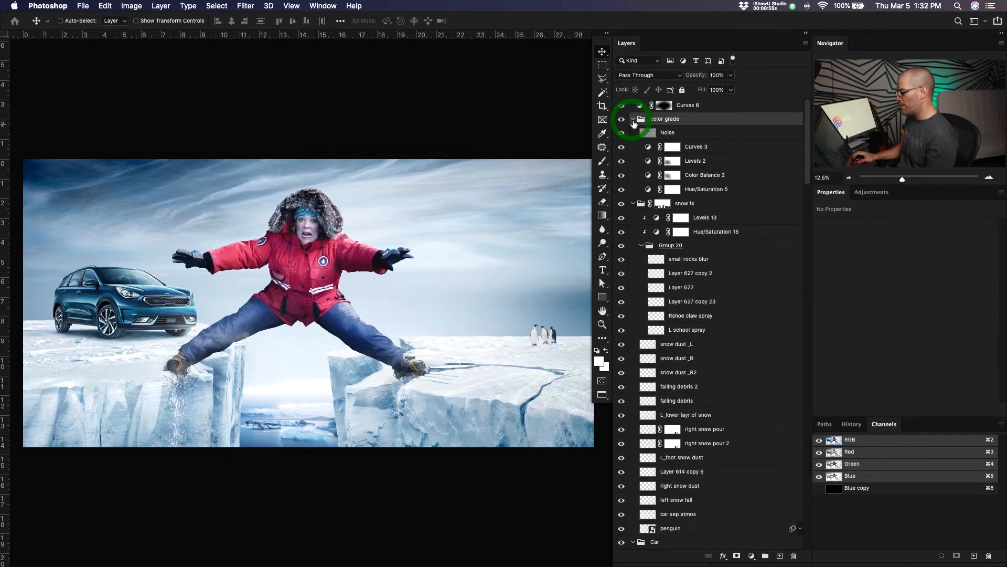
# Examine how the snow fx, Car, shadow and tire tracks layers are named, grouped and color-coded.
pyautogui.scroll(-5, 740, 276)
pyautogui.scroll(5, 740, 276)
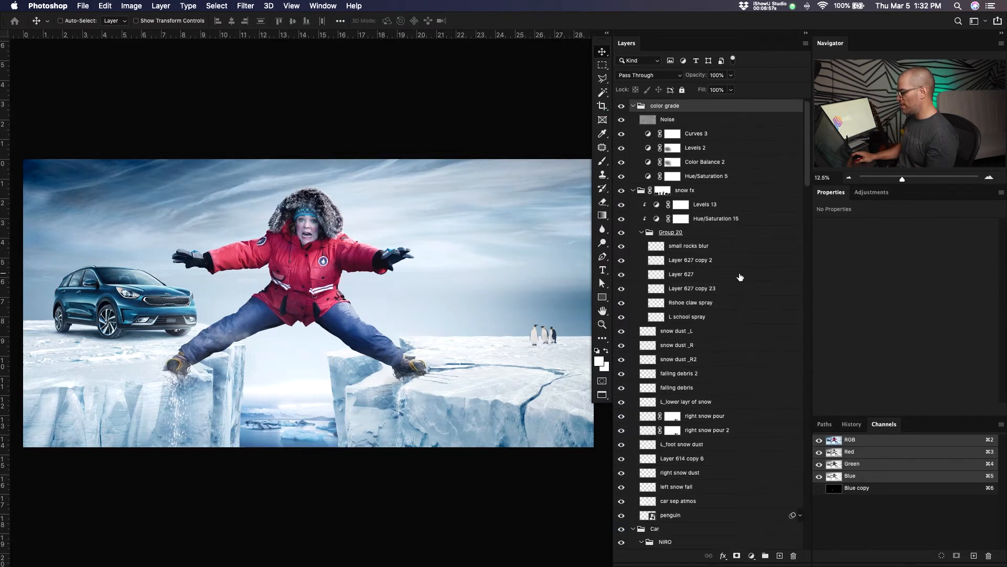
pyautogui.scroll(-3, 687, 367)
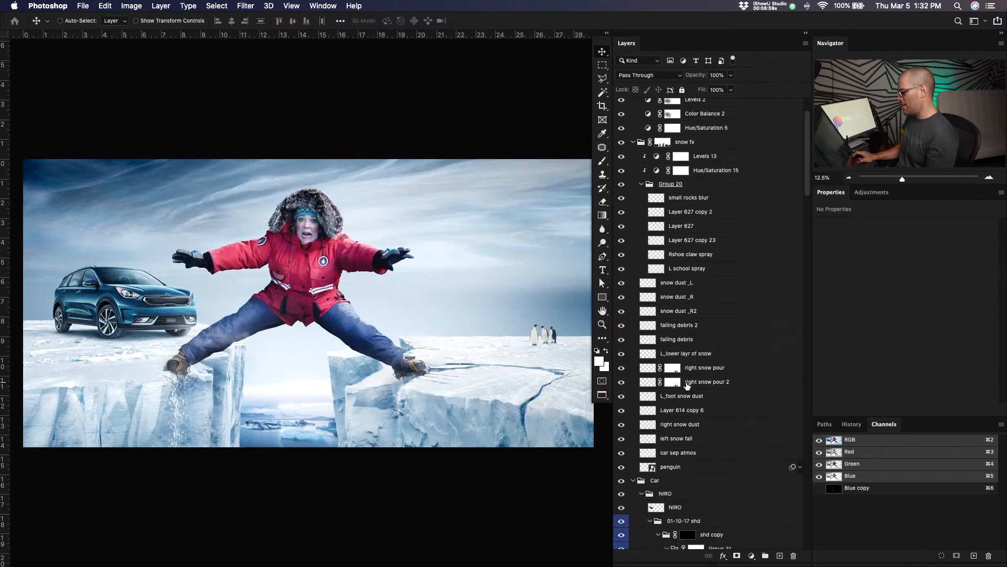
pyautogui.scroll(-10, 687, 386)
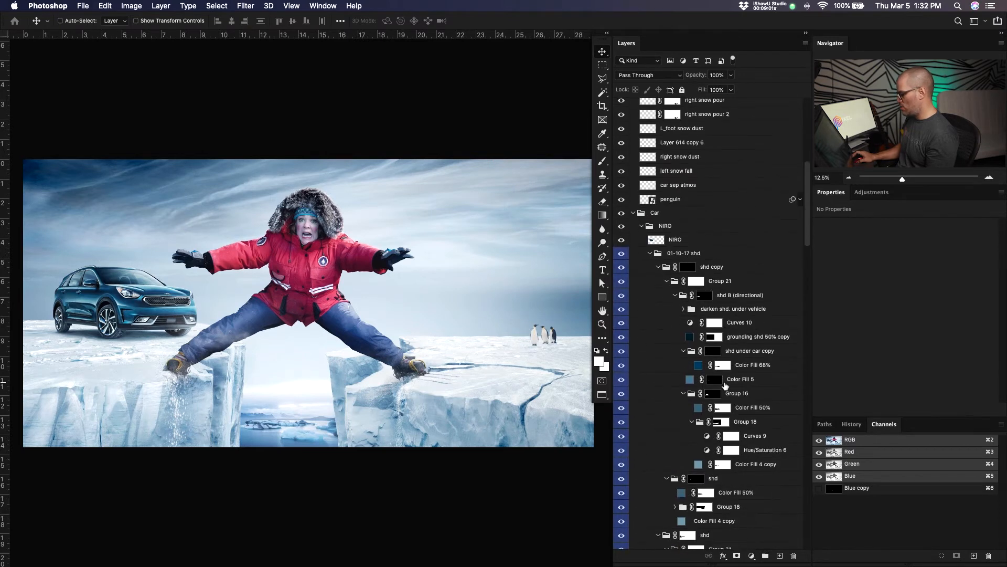
pyautogui.scroll(-5, 727, 387)
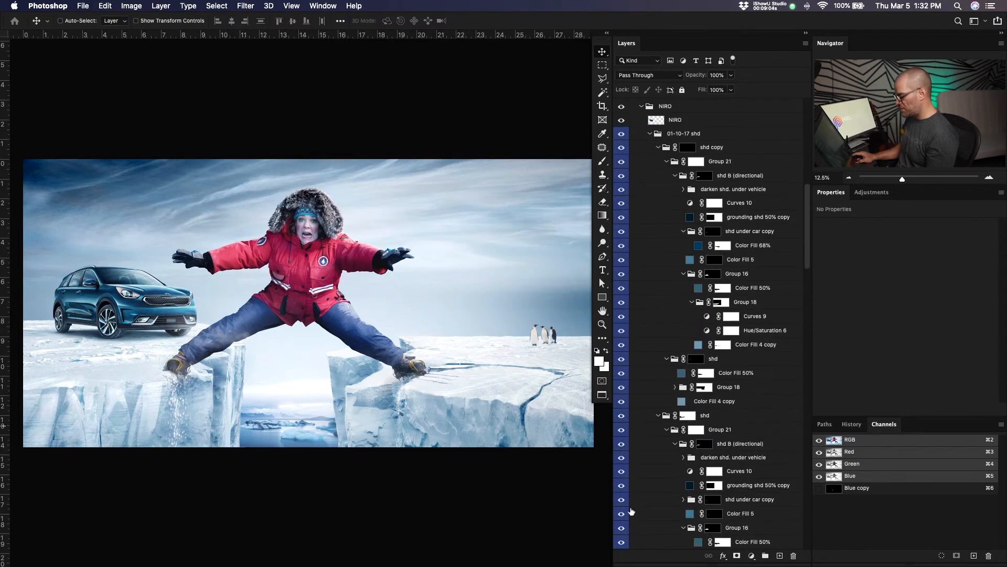
pyautogui.scroll(-10, 637, 272)
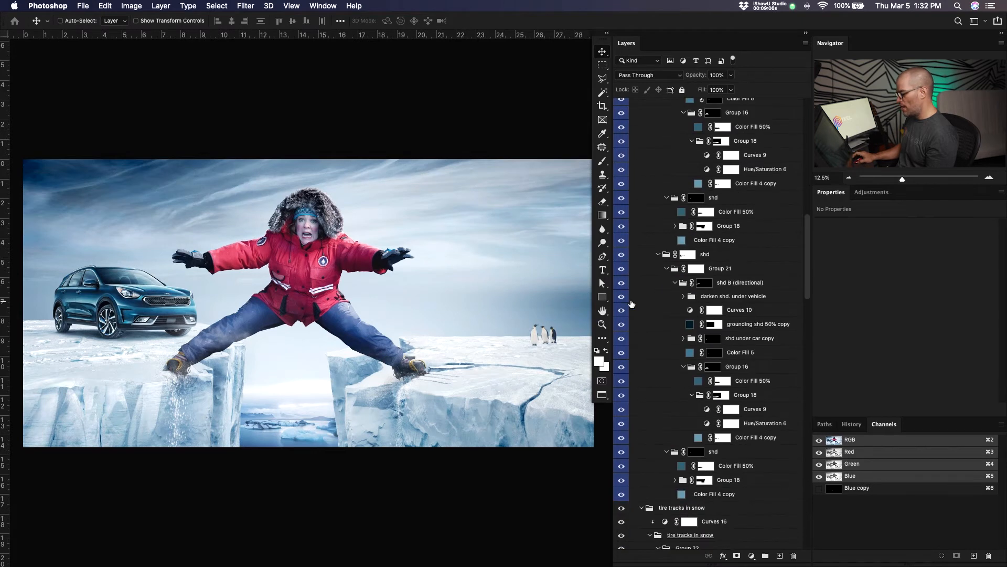
pyautogui.scroll(12, 632, 305)
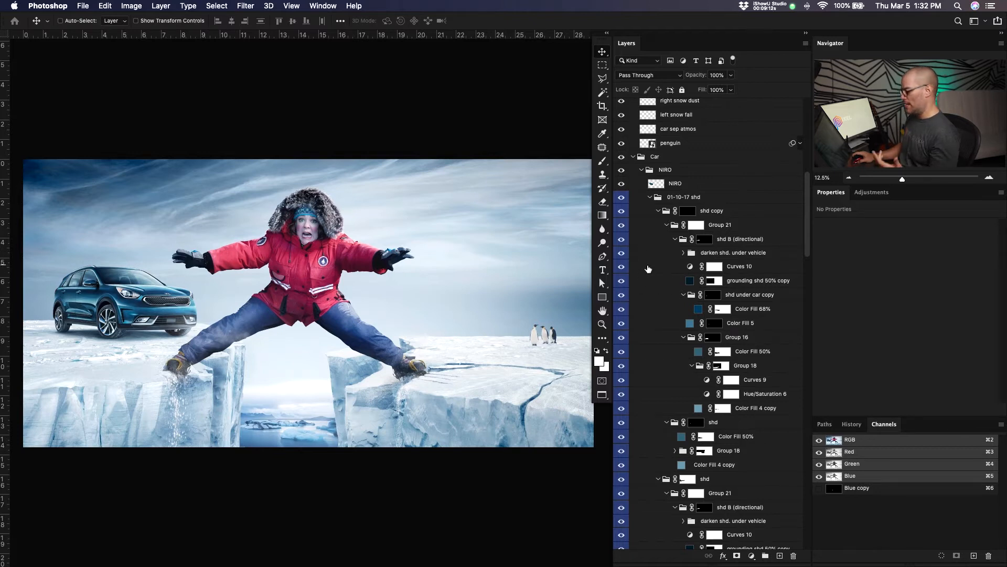
pyautogui.scroll(-10, 650, 283)
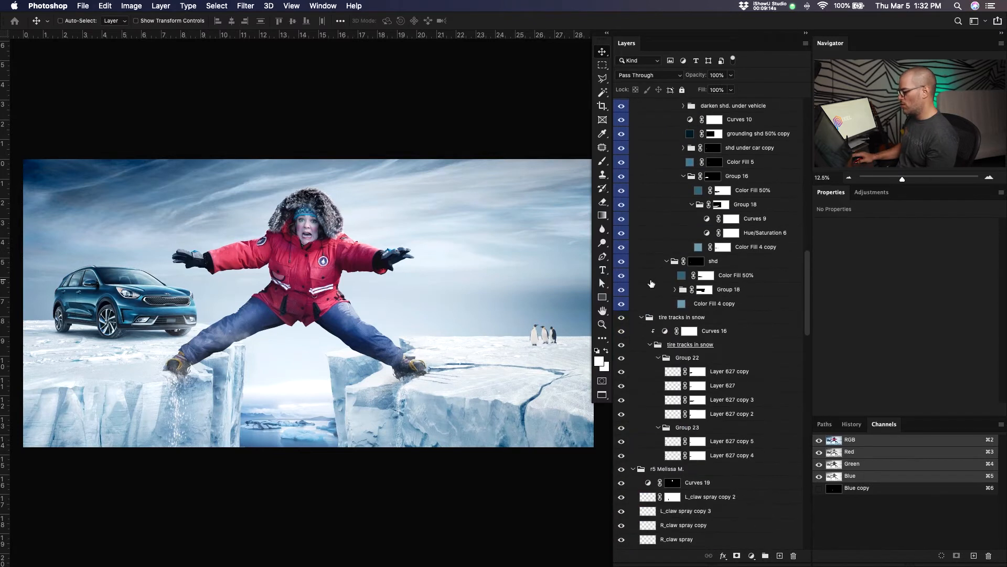
pyautogui.scroll(6, 651, 348)
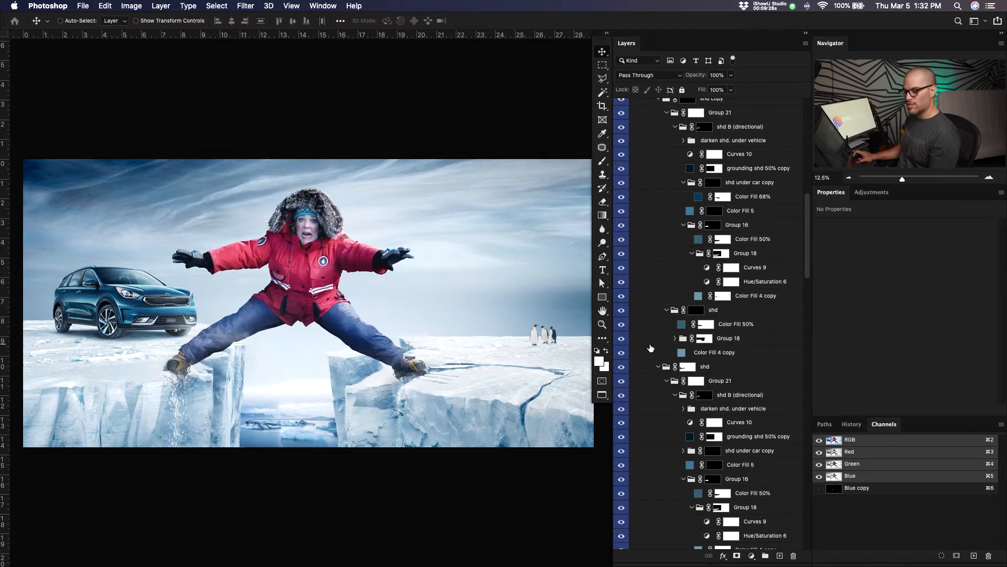
# Inspect the Smart Filters applied to the penguin smart object, then collapse their list.
pyautogui.scroll(2, 650, 348)
pyautogui.scroll(4, 651, 348)
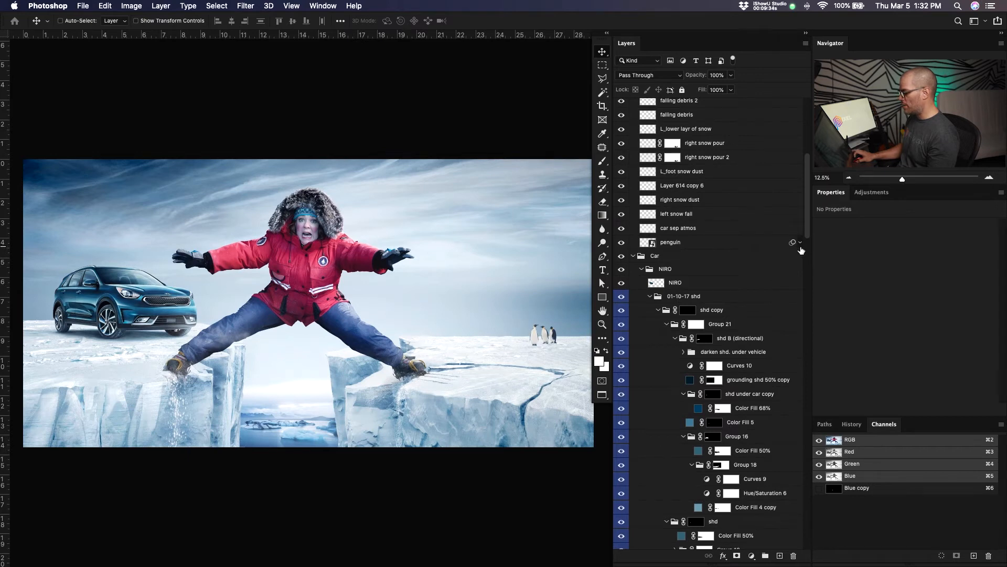
pyautogui.click(800, 243)
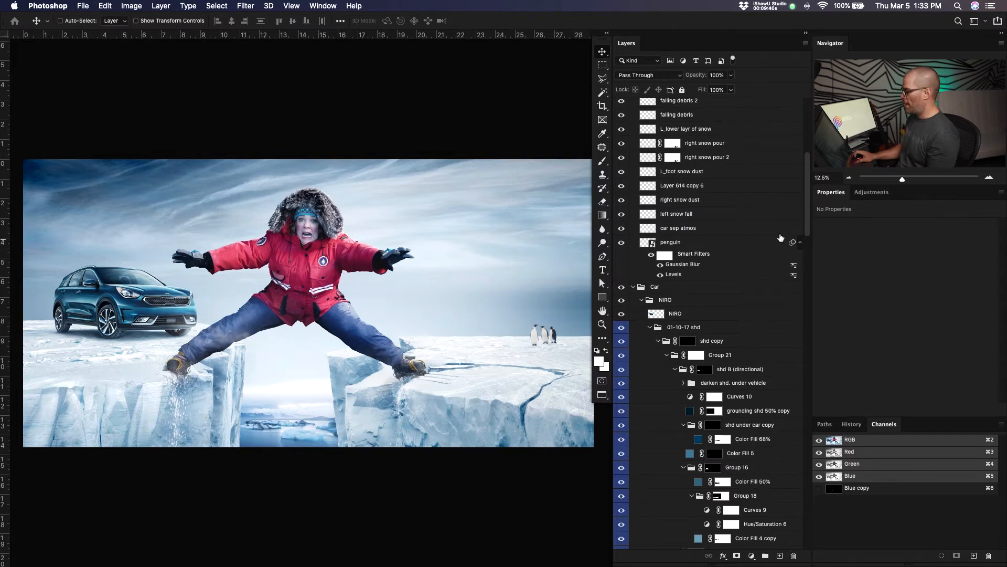
pyautogui.click(799, 243)
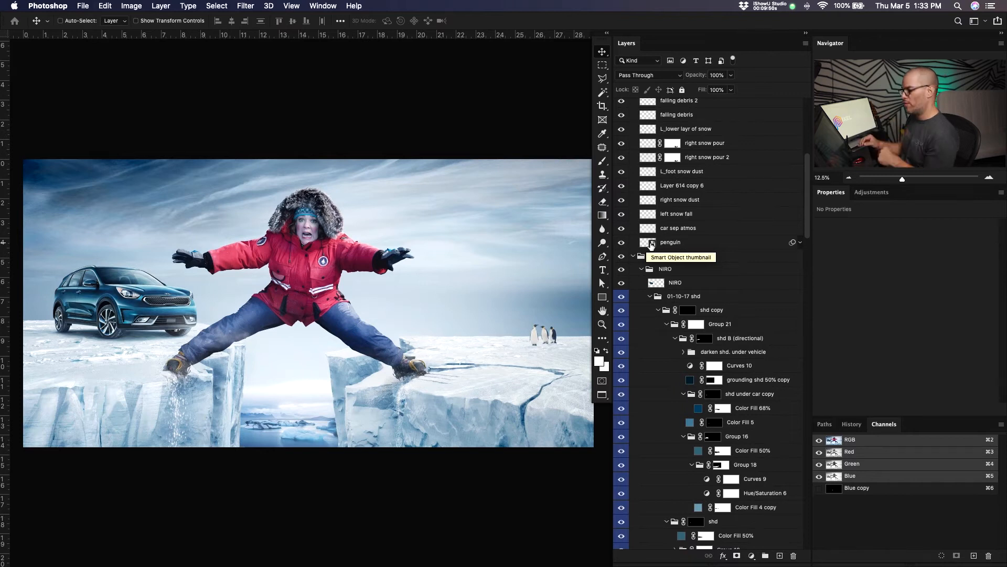
# Examine the foot shadow, right iceberg and left iceberg layers, then return to the start of the layer stack.
pyautogui.scroll(5, 739, 326)
pyautogui.scroll(-15, 740, 326)
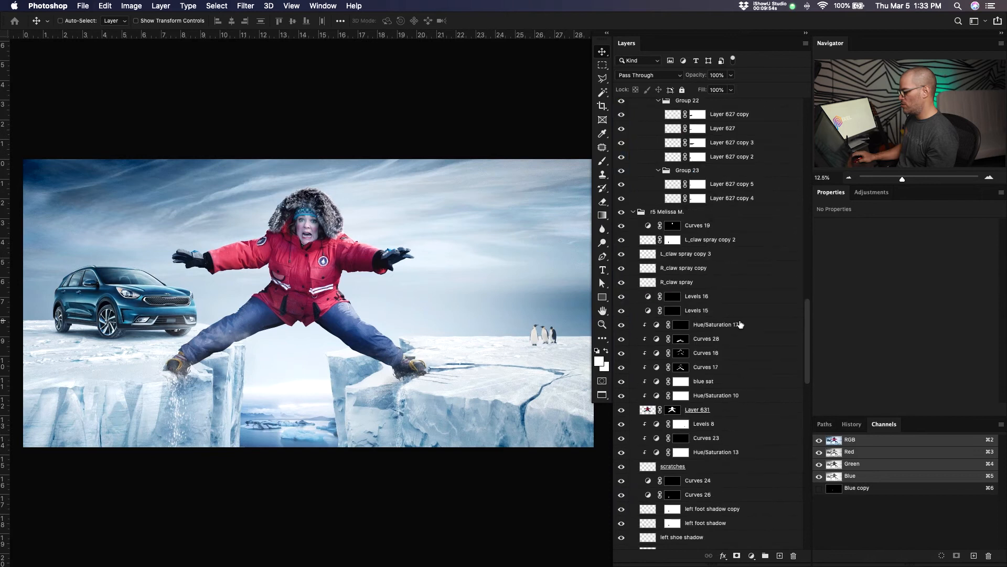
pyautogui.scroll(-6, 740, 326)
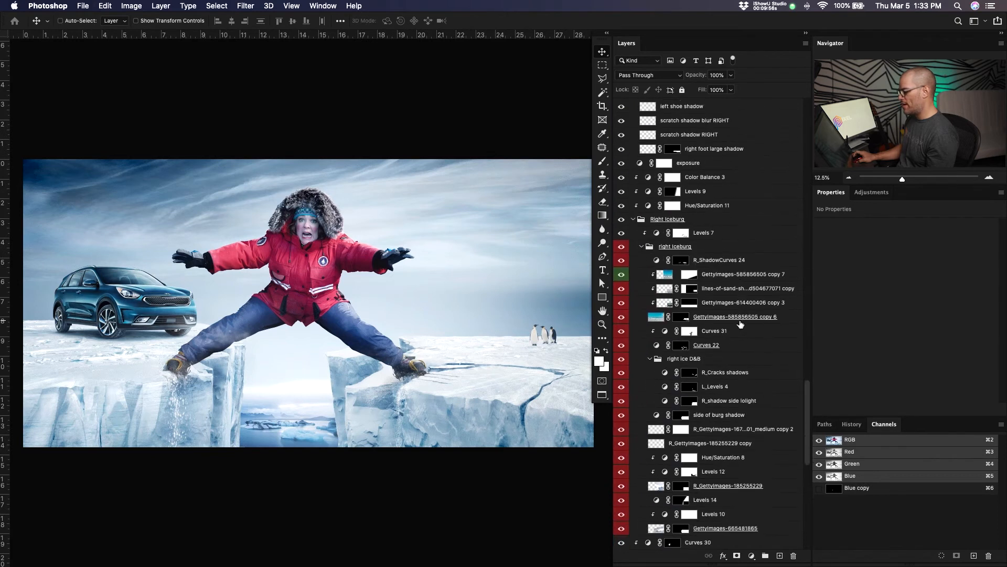
pyautogui.scroll(-3, 740, 326)
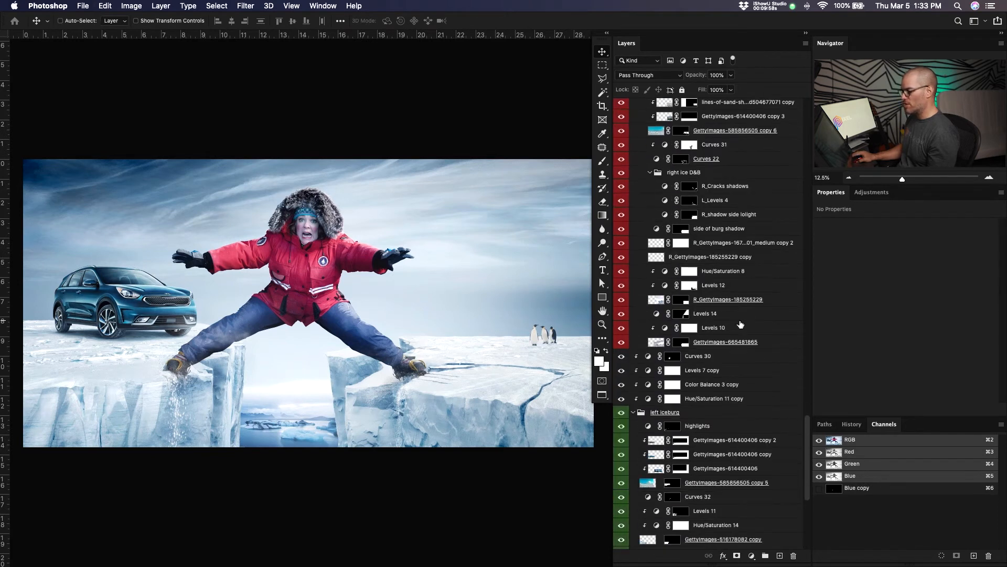
pyautogui.scroll(-3, 740, 325)
pyautogui.scroll(-3, 740, 325)
pyautogui.scroll(15, 740, 325)
# Switch to the open portrait TIFF document and show it in full screen mode with the menu bar, centered in the workspace.
pyautogui.press('f')
pyautogui.press('f')
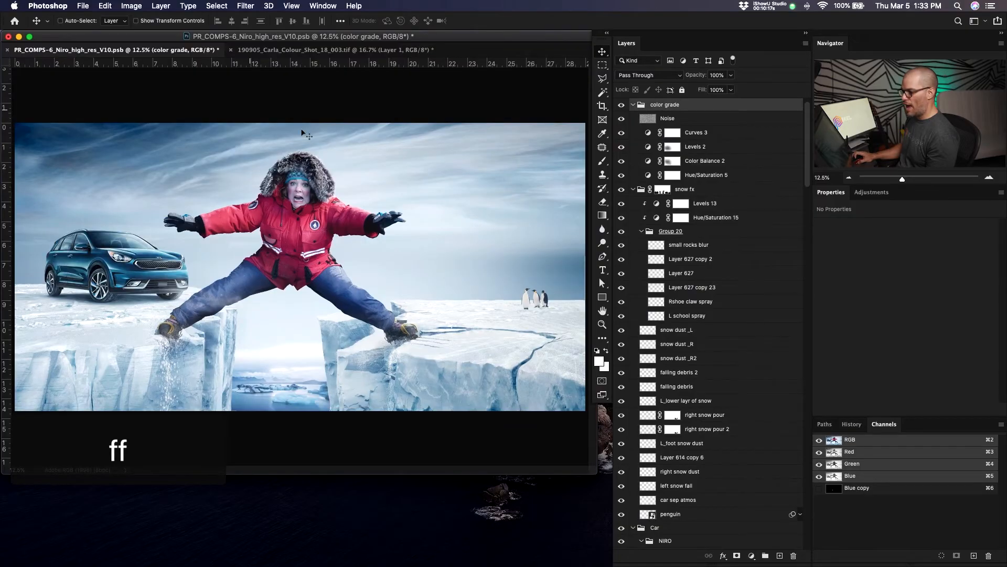
pyautogui.click(279, 50)
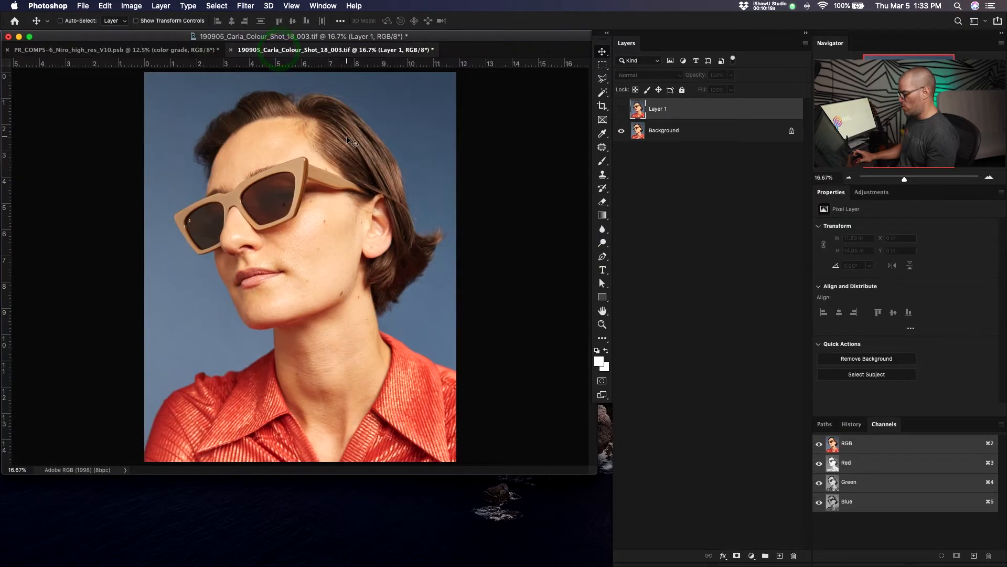
pyautogui.press('f')
pyautogui.moveTo(598, 219); pyautogui.dragTo(454, 209)
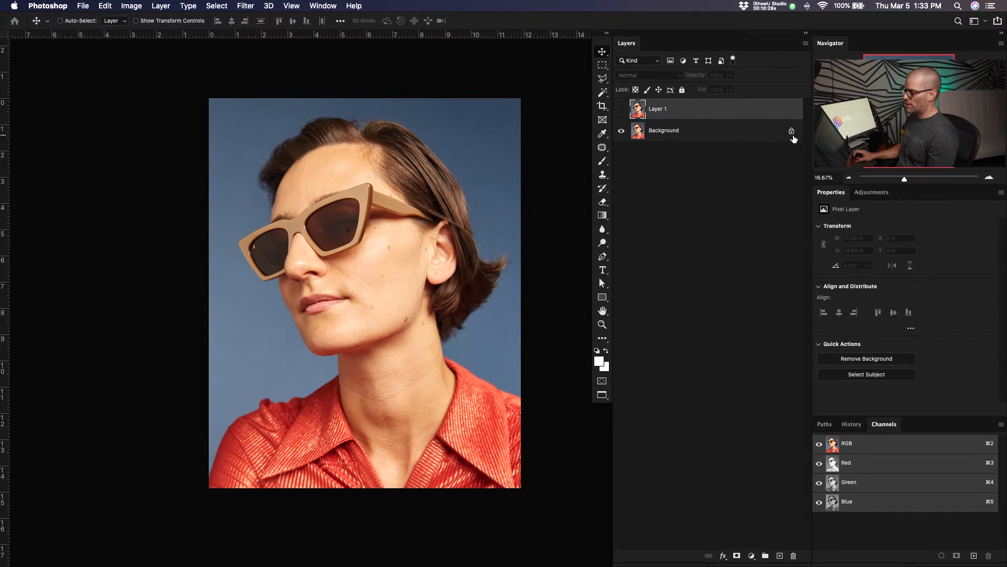
# Convert the Background layer into a regular layer named Layer 0 using the New Layer dialog, then undo the conversion.
pyautogui.doubleClick(714, 138)
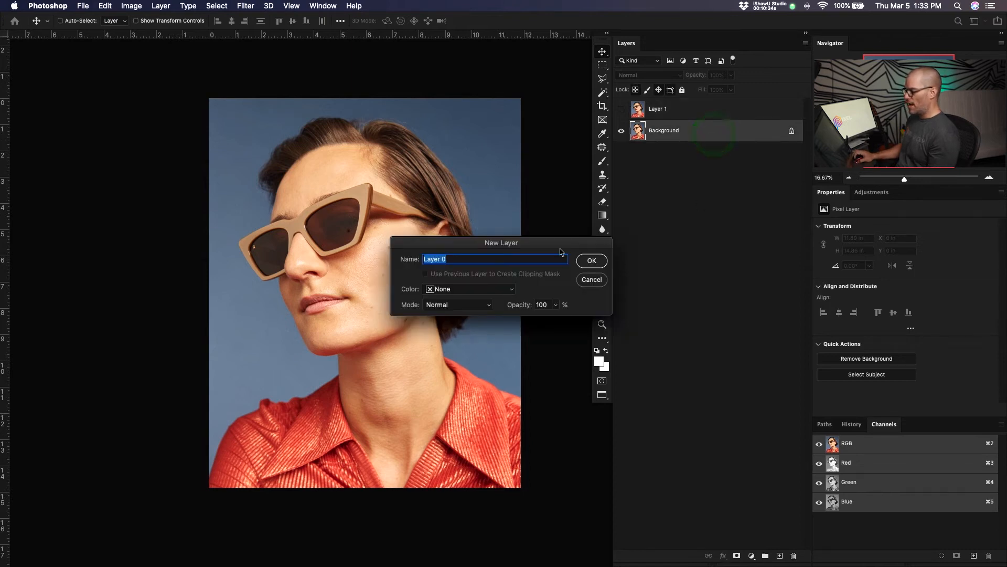
pyautogui.moveTo(560, 244); pyautogui.dragTo(479, 246)
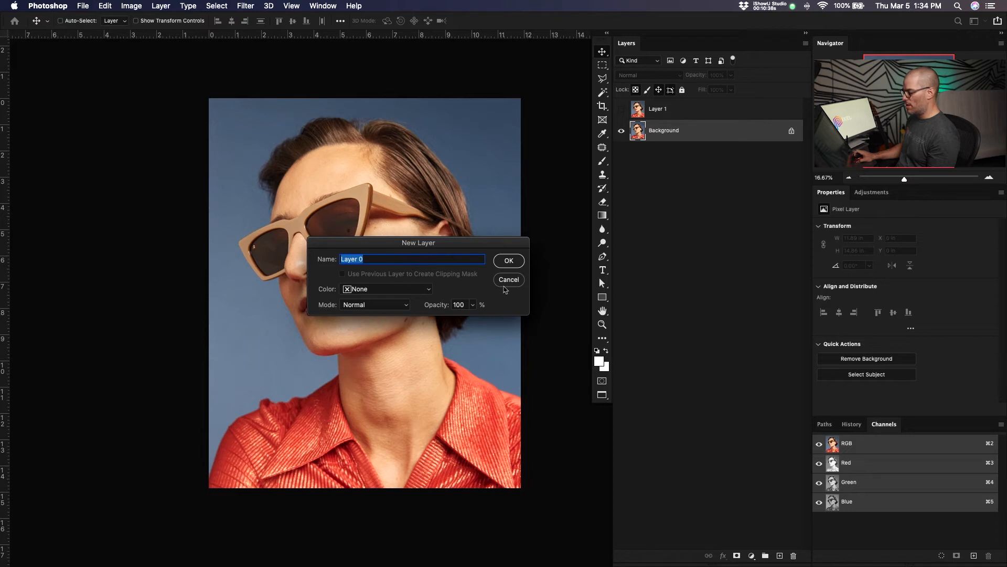
pyautogui.click(509, 261)
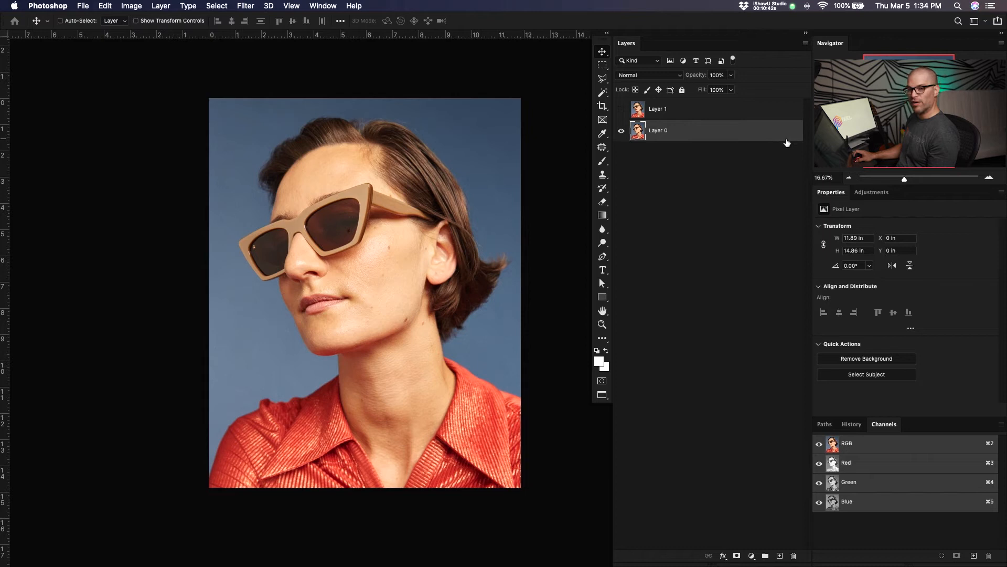
pyautogui.press('super+z')
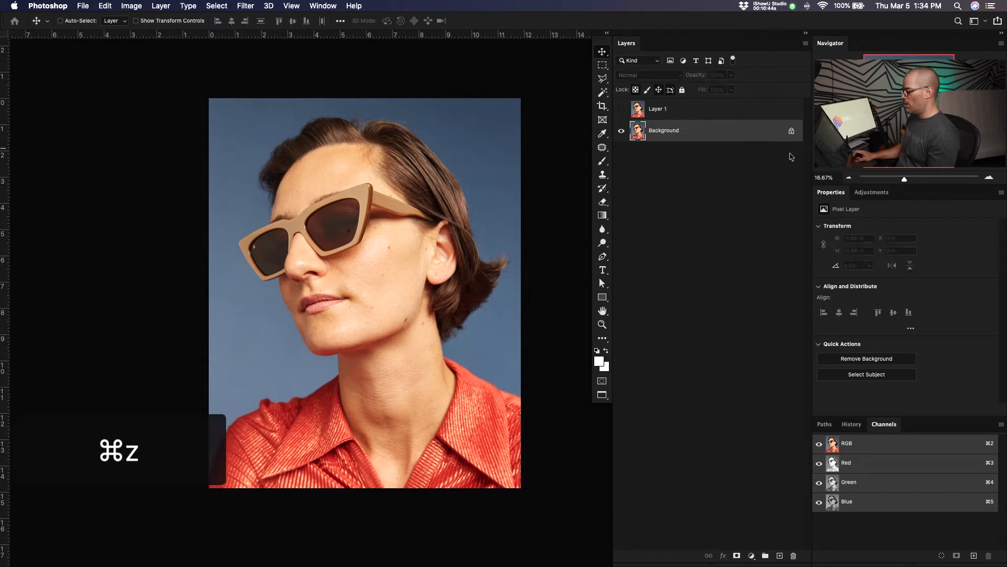
# Unlock the Background layer directly through its lock, then undo the unlock.
pyautogui.click(792, 130)
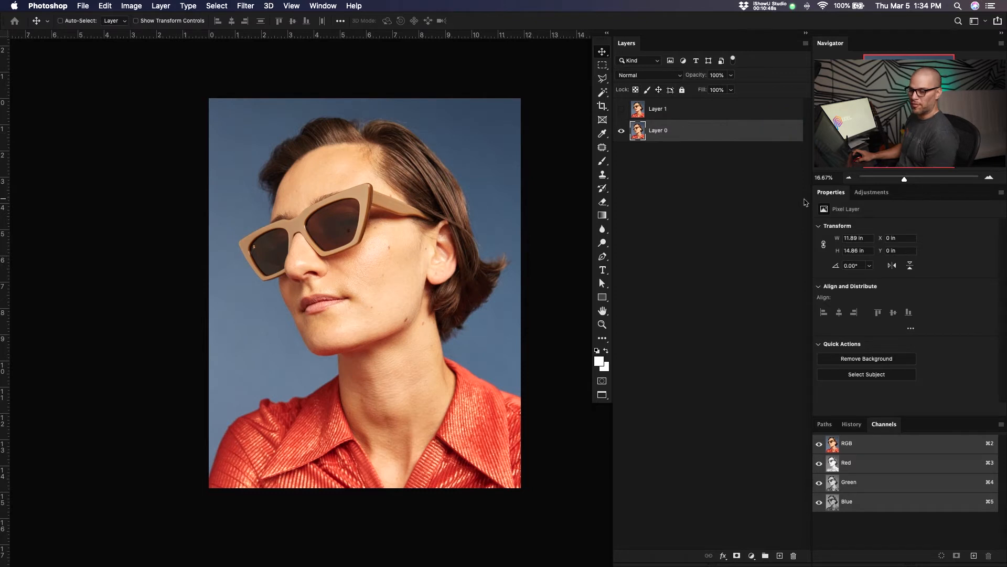
pyautogui.click(734, 144)
pyautogui.click(736, 138)
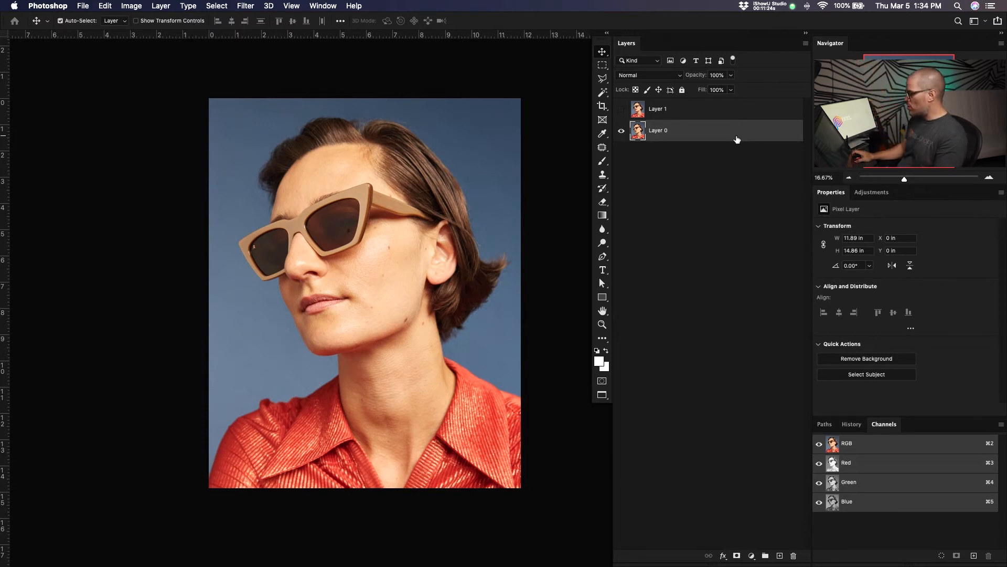
pyautogui.press('super+z')
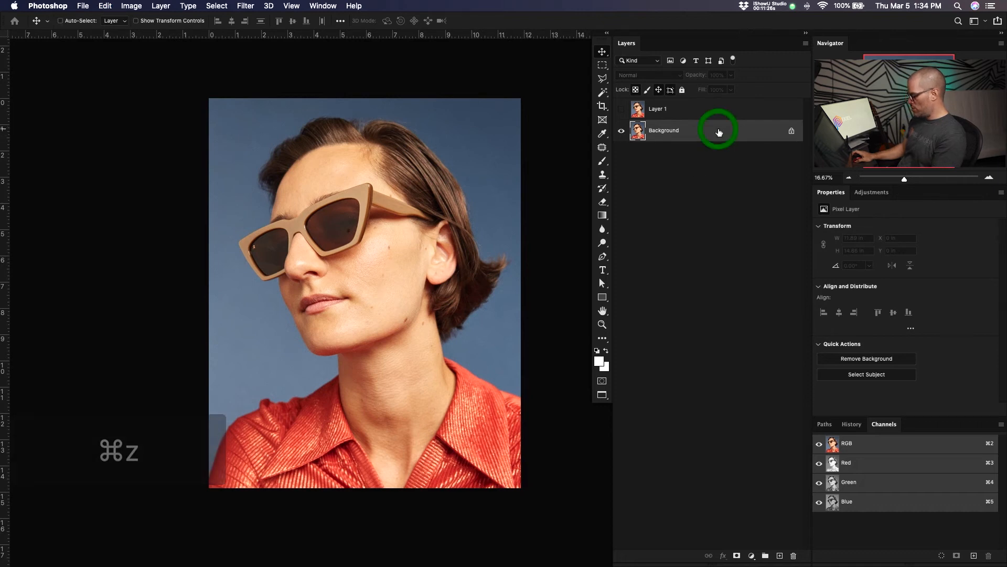
# Duplicate the Background layer twice, hiding the first copy, then delete both copies.
pyautogui.click(720, 130)
pyautogui.press('super+j')
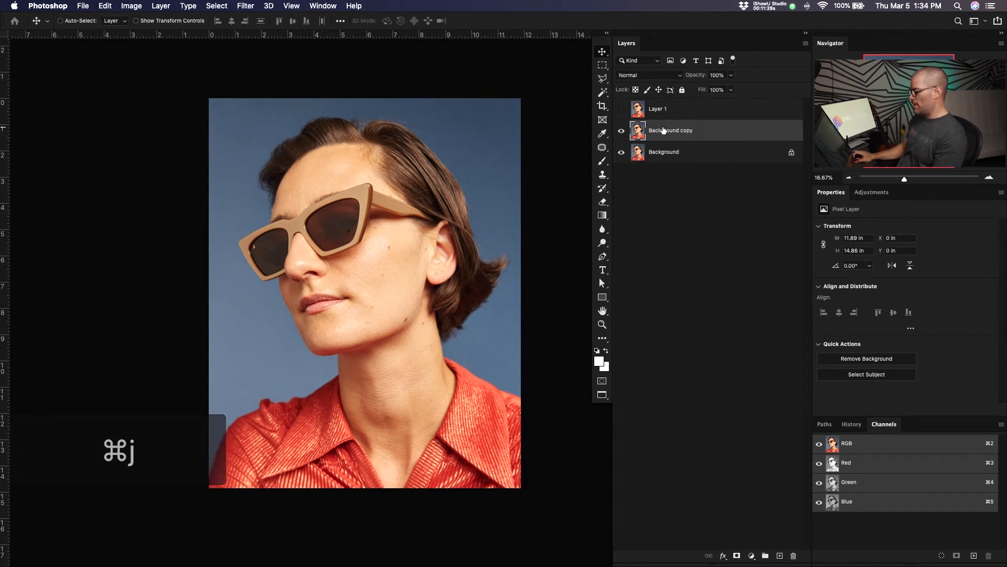
pyautogui.click(621, 131)
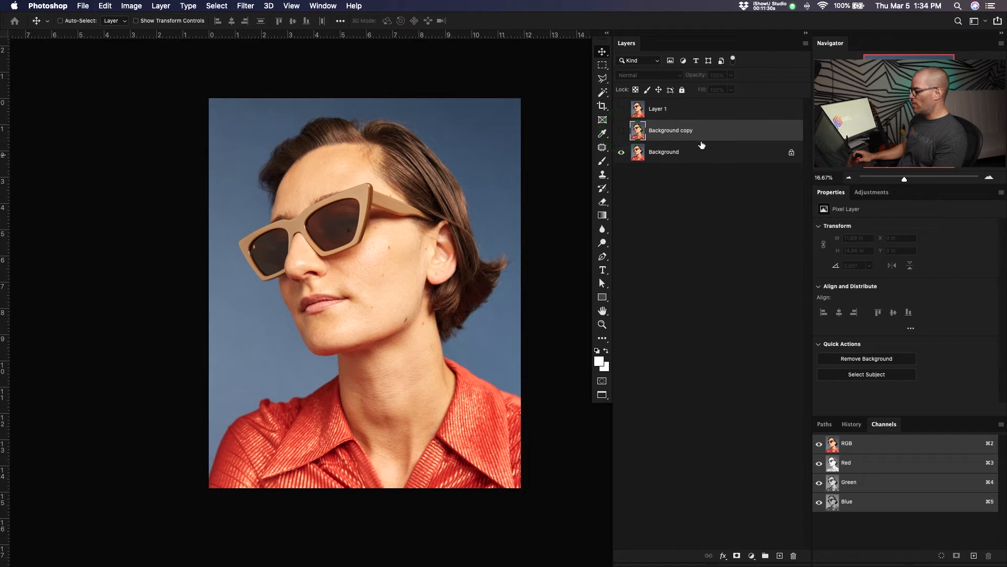
pyautogui.click(723, 158)
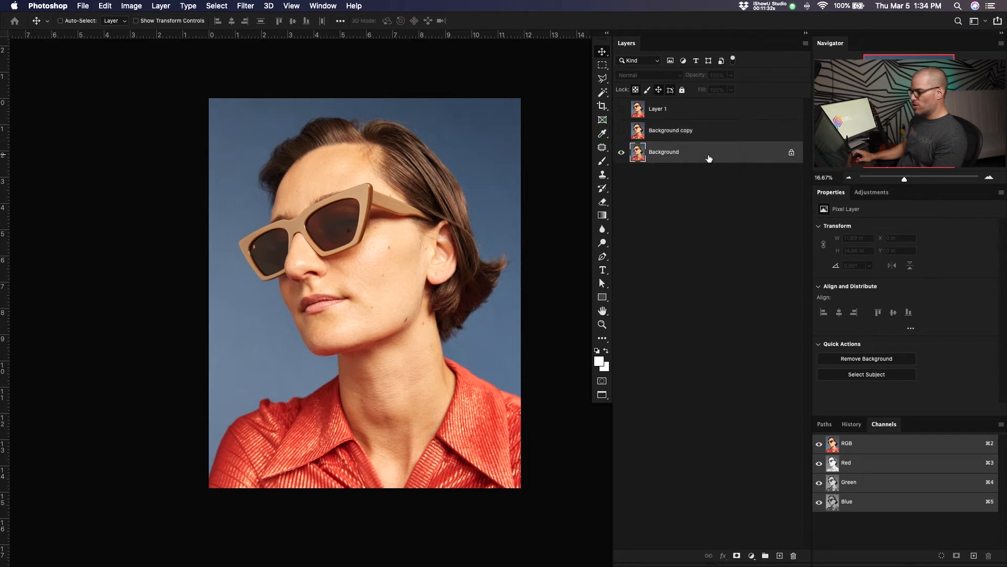
pyautogui.moveTo(703, 151); pyautogui.dragTo(779, 555)
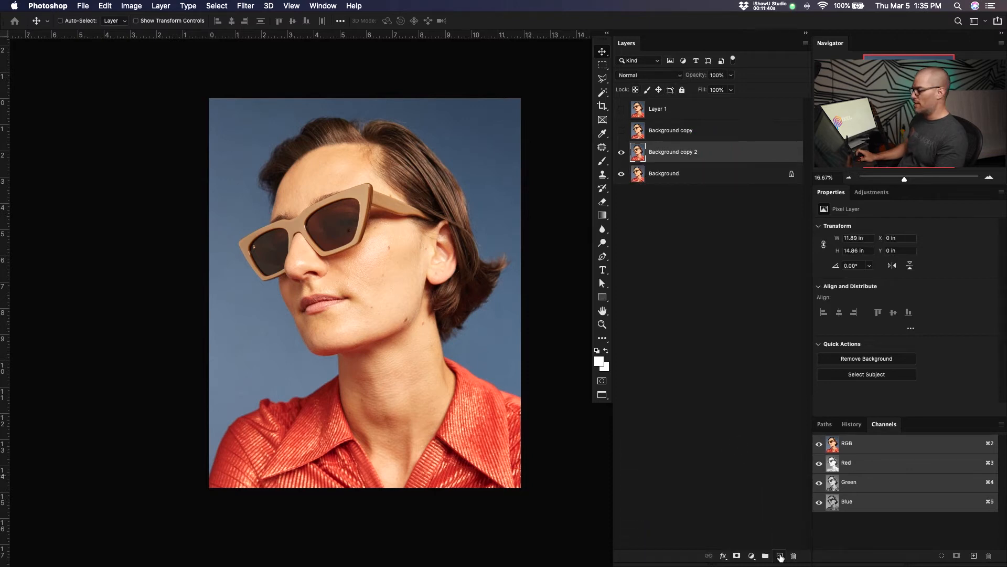
pyautogui.keyDown('shift'); pyautogui.click(713, 135); pyautogui.keyUp('shift')
pyautogui.press('Delete')
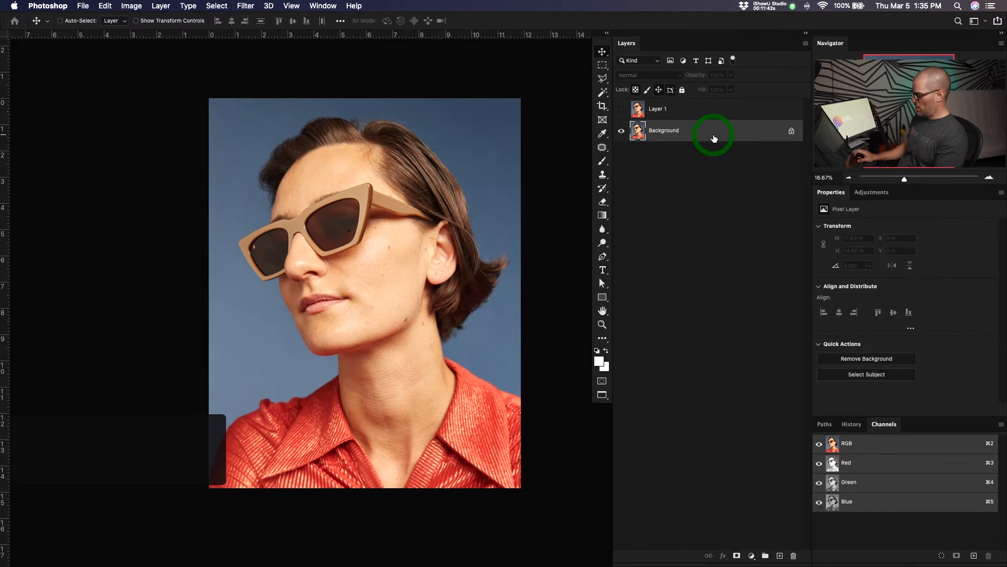
pyautogui.click(723, 117)
pyautogui.click(724, 131)
pyautogui.click(698, 110)
pyautogui.click(700, 130)
pyautogui.click(706, 112)
pyautogui.click(708, 129)
pyautogui.click(708, 111)
pyautogui.click(708, 130)
pyautogui.click(710, 112)
pyautogui.click(709, 130)
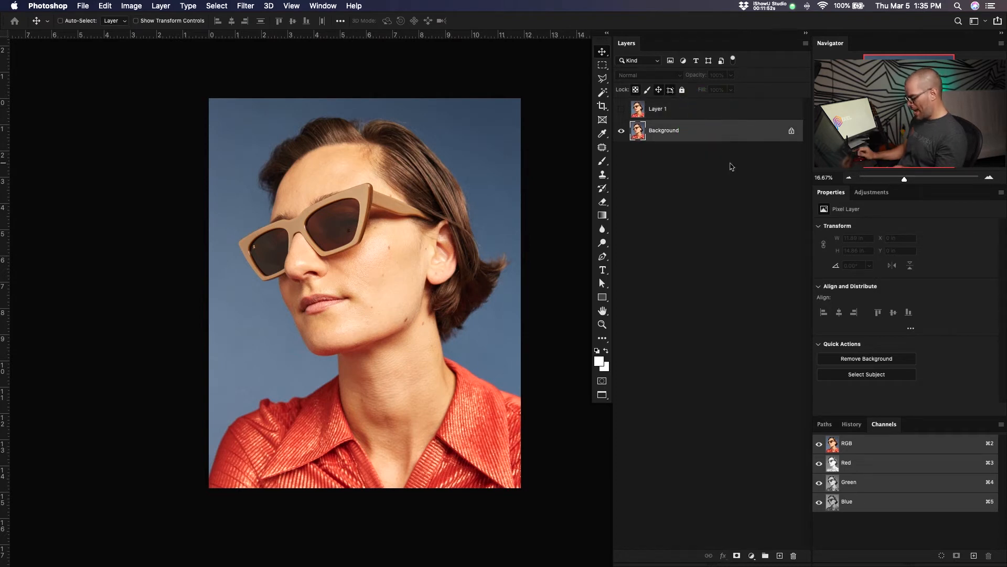
# Duplicate the Background layer directly, then again as Background copy in the same document using the Duplicate Layer command.
pyautogui.press('super+j')
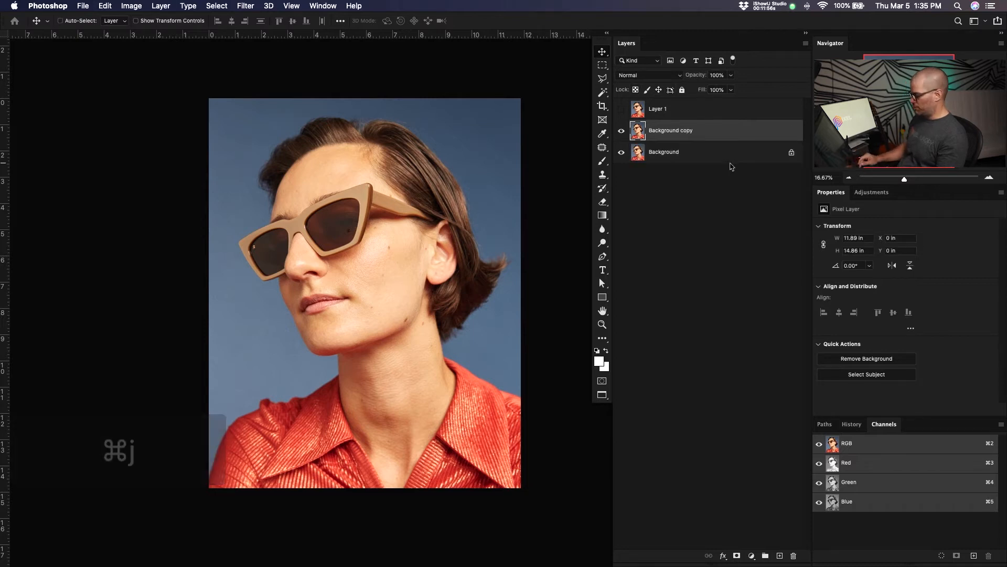
pyautogui.click(161, 7)
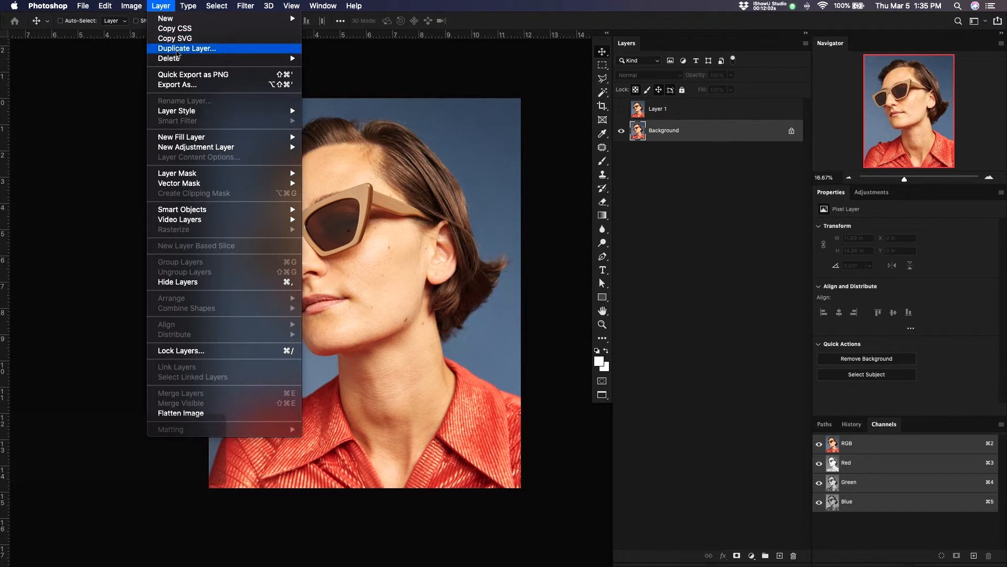
pyautogui.click(178, 49)
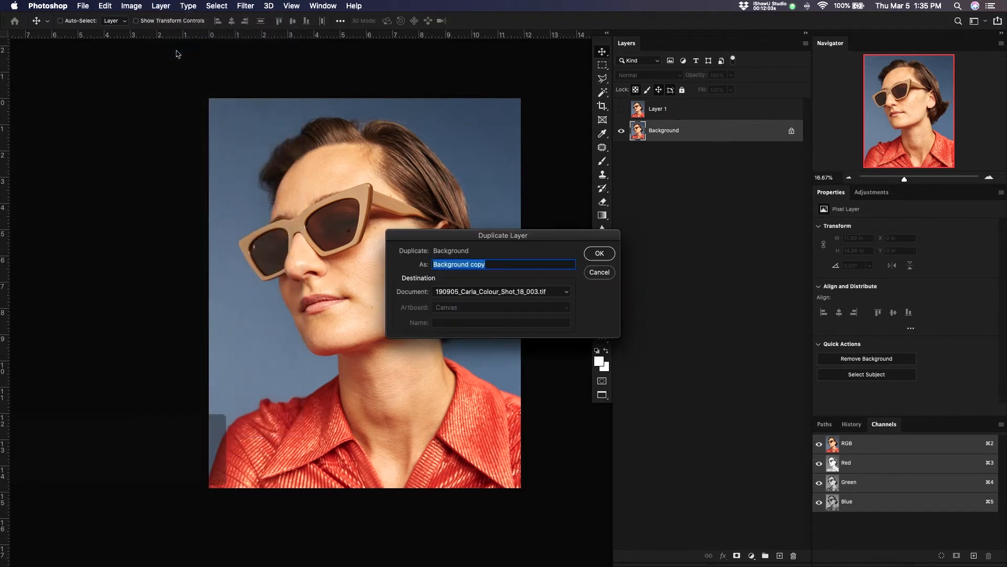
pyautogui.click(599, 253)
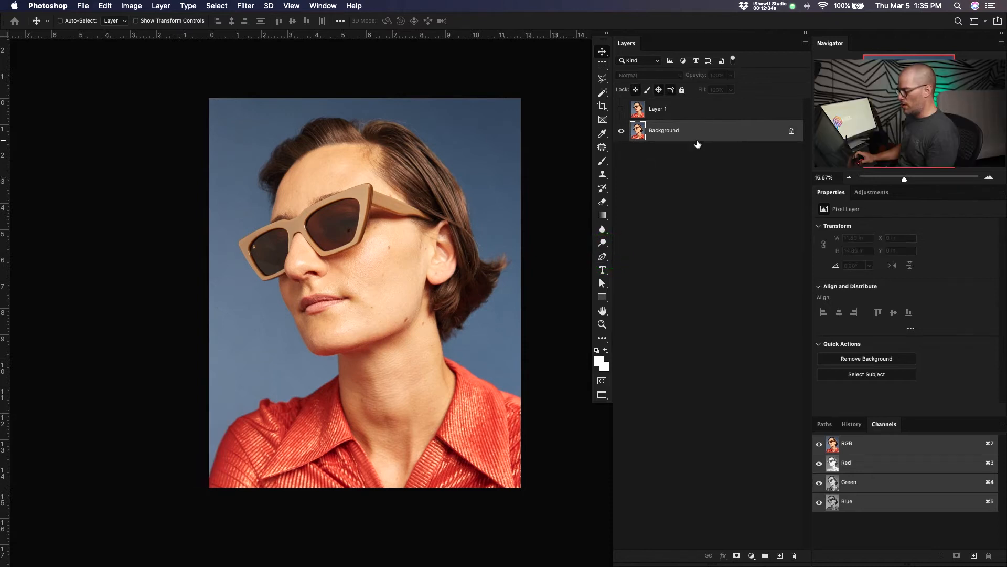
pyautogui.press('f')
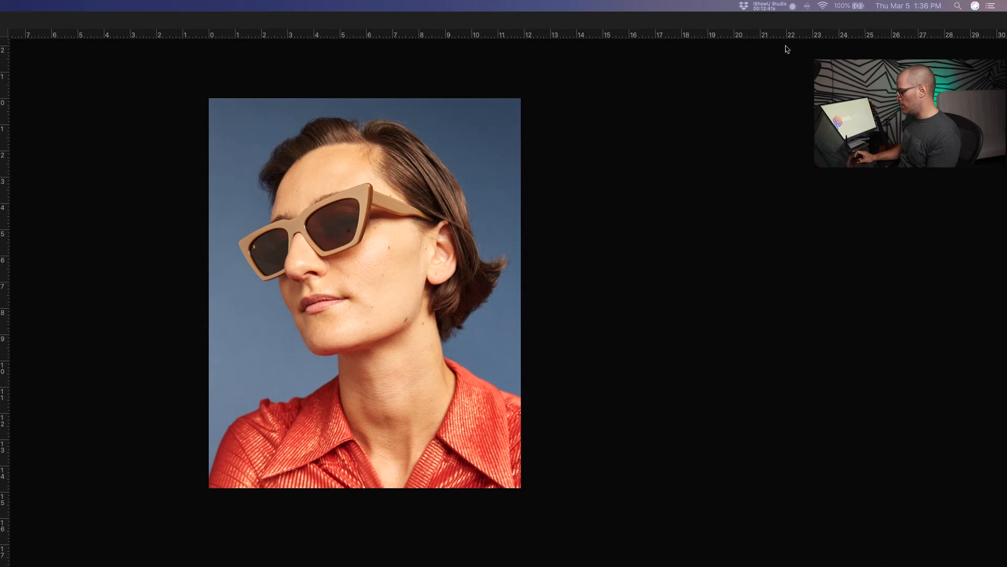
pyautogui.press('f')
pyautogui.click(768, 6)
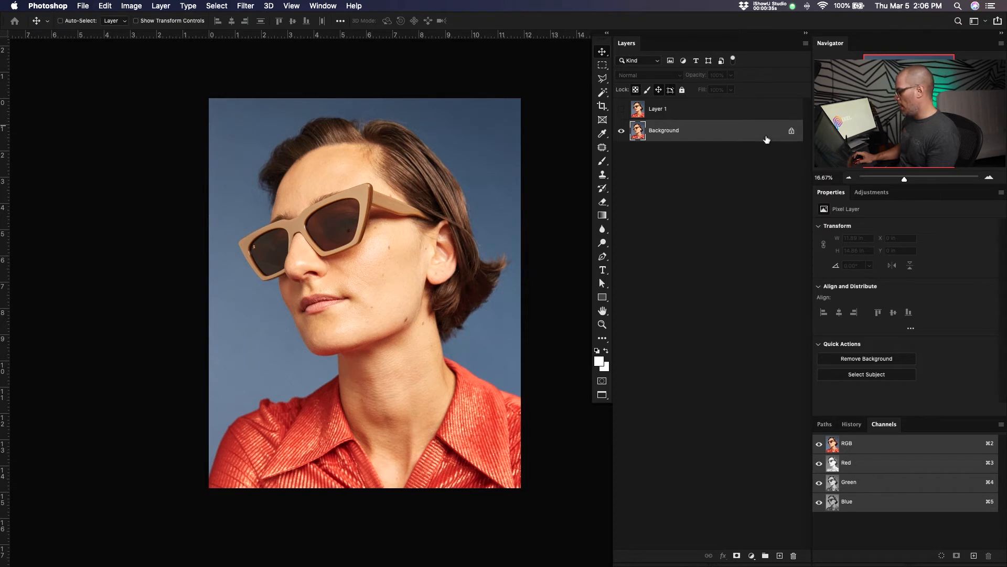
# Duplicate the Background layer and copy a loose Patch tool selection around the woman from the duplicate onto a new layer.
pyautogui.press('super+j')
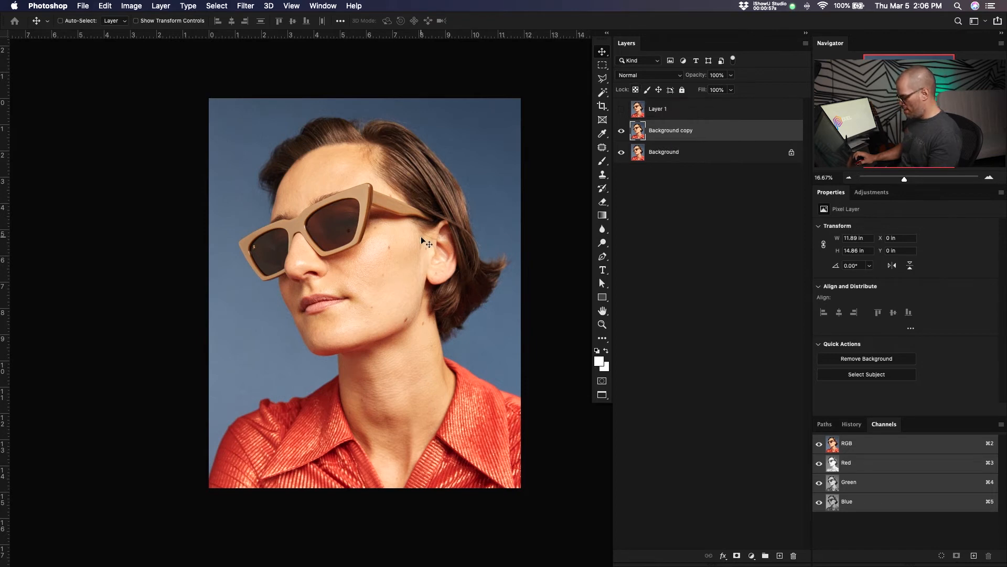
pyautogui.press('j')
pyautogui.moveTo(529, 414)
pyautogui.mouseDown()
pyautogui.moveTo(457, 362)
pyautogui.moveTo(488, 316)
pyautogui.moveTo(496, 235)
pyautogui.moveTo(421, 122)
pyautogui.moveTo(322, 116)
pyautogui.moveTo(250, 189)
pyautogui.moveTo(225, 258)
pyautogui.moveTo(307, 367)
pyautogui.moveTo(241, 394)
pyautogui.moveTo(210, 512)
pyautogui.mouseUp()
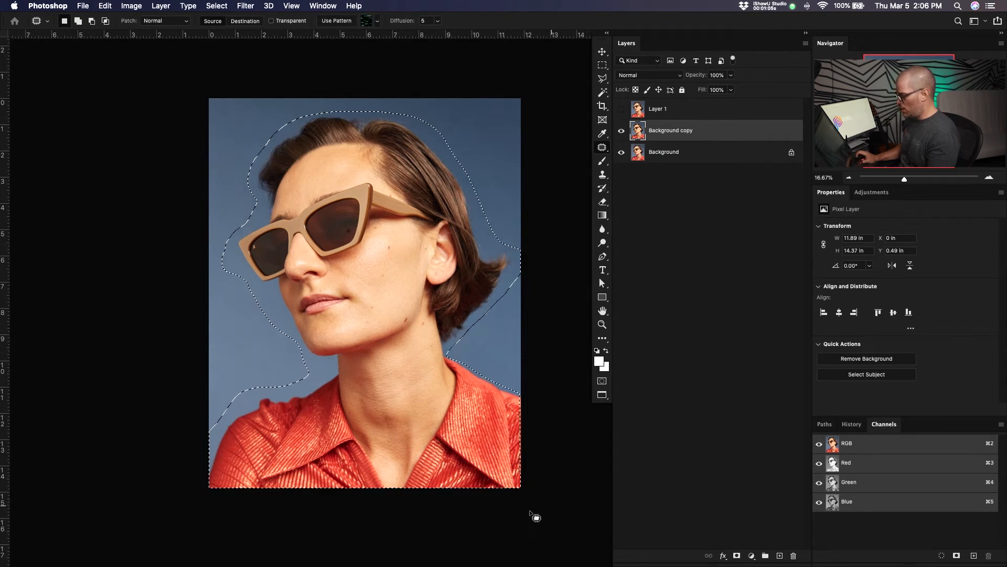
pyautogui.press('super+j')
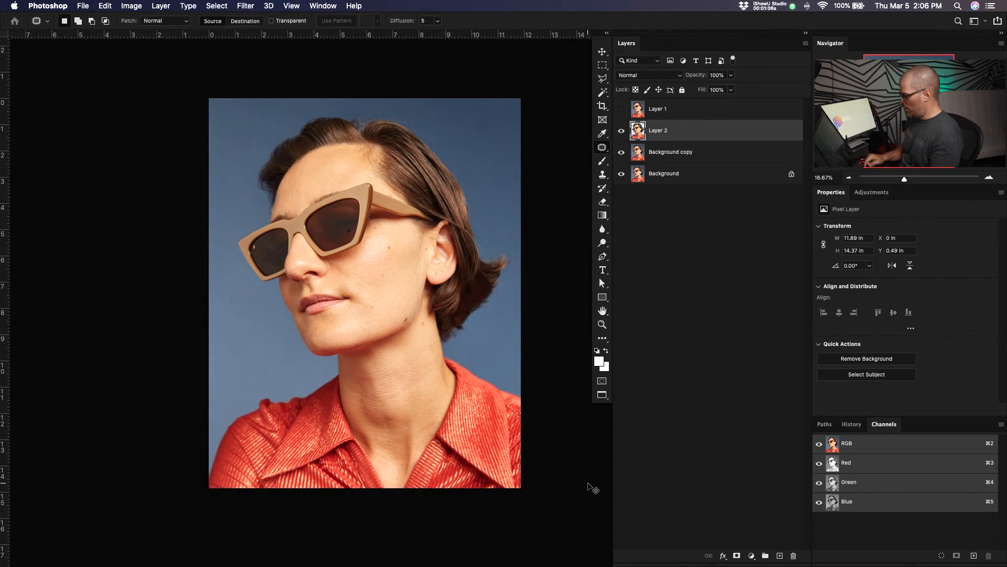
# Hide the Background and Background copy layers and lock the transparent pixels of the cutout layer.
pyautogui.click(622, 173)
pyautogui.click(622, 152)
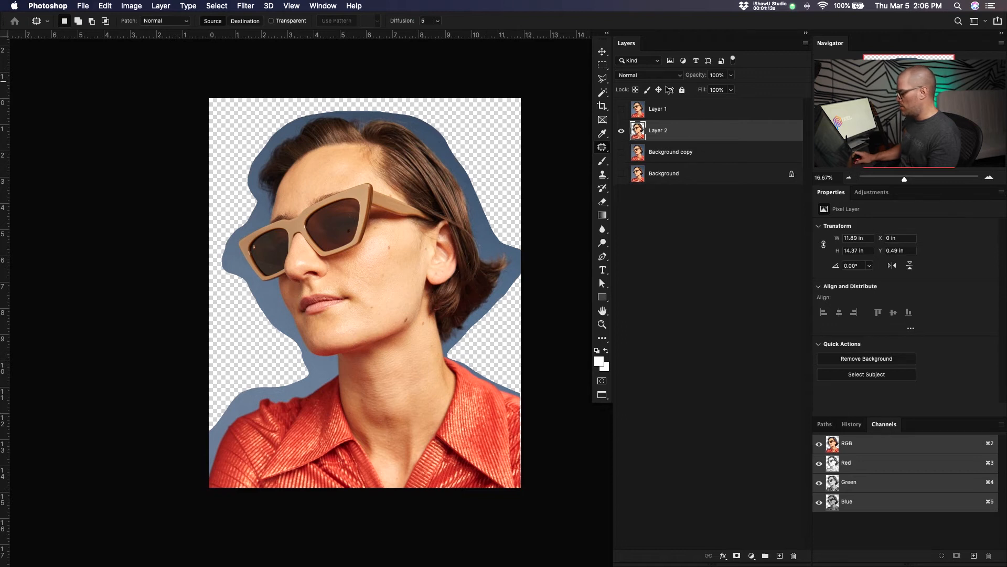
pyautogui.click(634, 89)
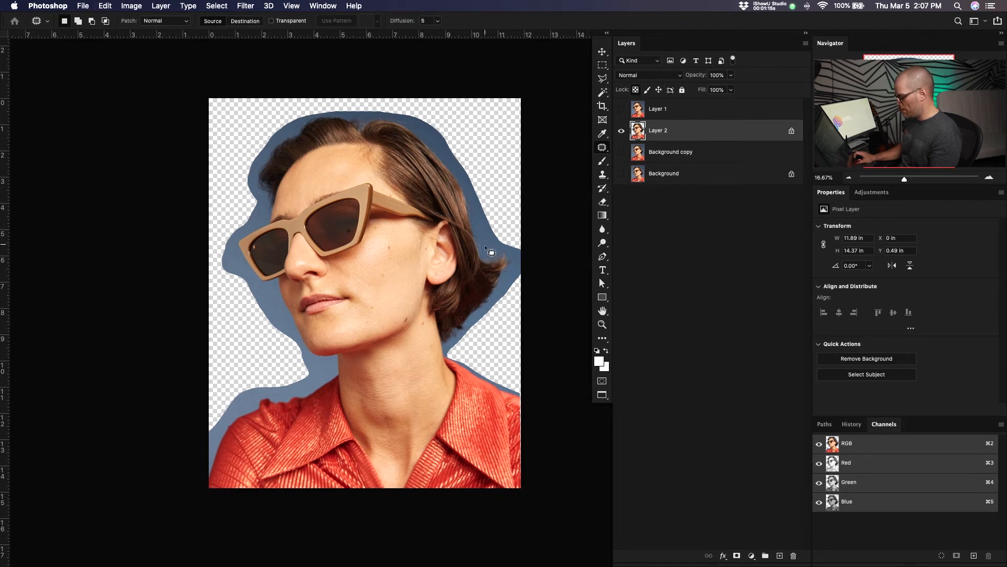
# Paint a white brush stroke near the edge of the cutout, then undo it.
pyautogui.press('b')
pyautogui.moveTo(463, 207)
pyautogui.mouseDown()
pyautogui.moveTo(480, 206)
pyautogui.moveTo(464, 200)
pyautogui.moveTo(466, 166)
pyautogui.moveTo(460, 210)
pyautogui.mouseUp()
pyautogui.press('super+z')
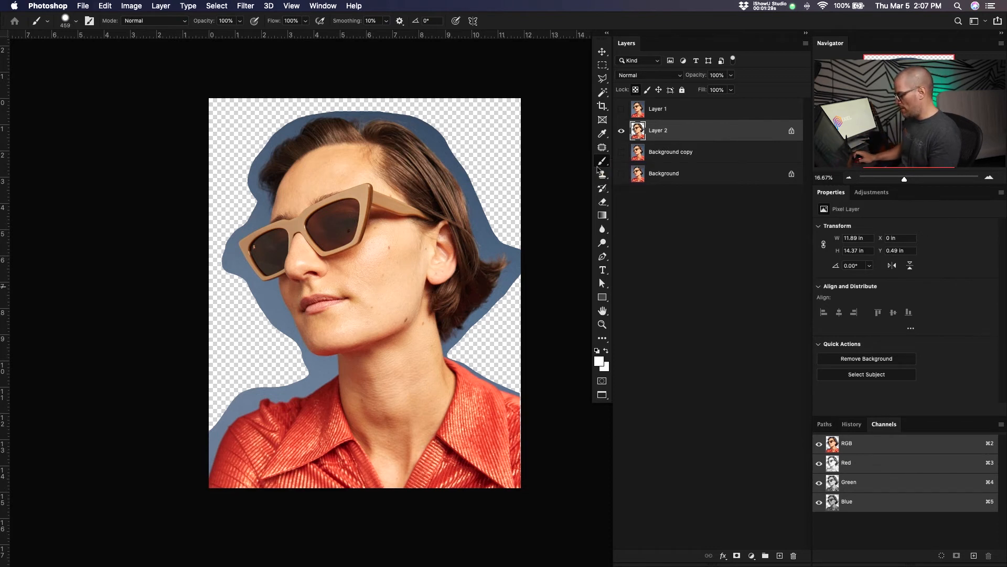
# Set the foreground color to pure red, ff0000.
pyautogui.click(598, 360)
pyautogui.moveTo(663, 225); pyautogui.dragTo(706, 164)
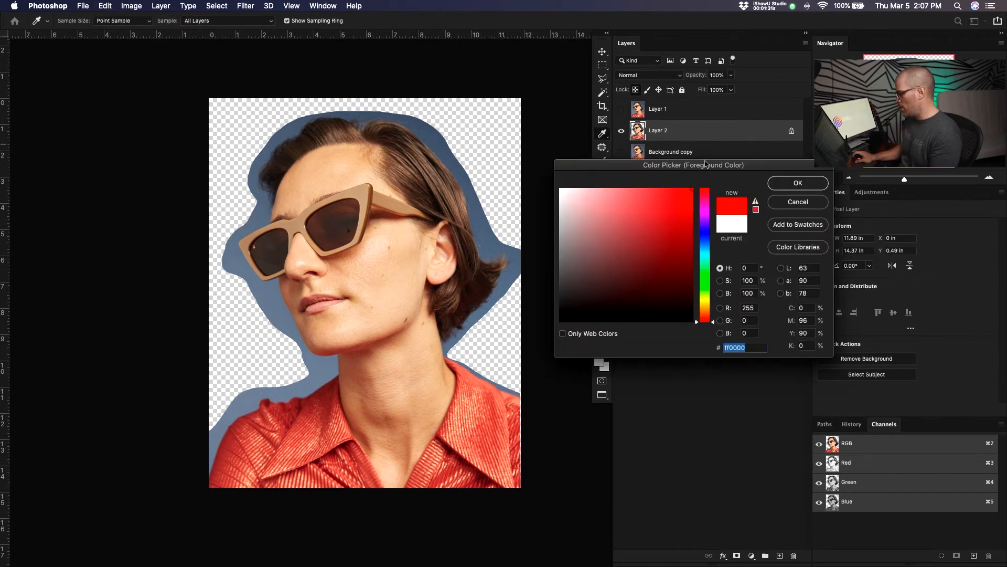
pyautogui.click(798, 183)
# Paint red brush strokes across the cutout and past its edges, then delete the cutout layer.
pyautogui.moveTo(462, 153); pyautogui.dragTo(468, 153)
pyautogui.moveTo(435, 181)
pyautogui.mouseDown()
pyautogui.moveTo(473, 134)
pyautogui.moveTo(415, 116)
pyautogui.moveTo(313, 111)
pyautogui.moveTo(241, 189)
pyautogui.moveTo(225, 278)
pyautogui.moveTo(251, 333)
pyautogui.moveTo(308, 379)
pyautogui.moveTo(238, 408)
pyautogui.moveTo(236, 436)
pyautogui.mouseUp()
pyautogui.moveTo(372, 374)
pyautogui.mouseDown()
pyautogui.moveTo(546, 418)
pyautogui.moveTo(535, 292)
pyautogui.moveTo(490, 86)
pyautogui.moveTo(435, 87)
pyautogui.mouseUp()
pyautogui.moveTo(499, 149)
pyautogui.mouseDown()
pyautogui.moveTo(457, 123)
pyautogui.moveTo(213, 139)
pyautogui.moveTo(180, 431)
pyautogui.moveTo(427, 387)
pyautogui.moveTo(531, 135)
pyautogui.mouseUp()
pyautogui.press('Delete')
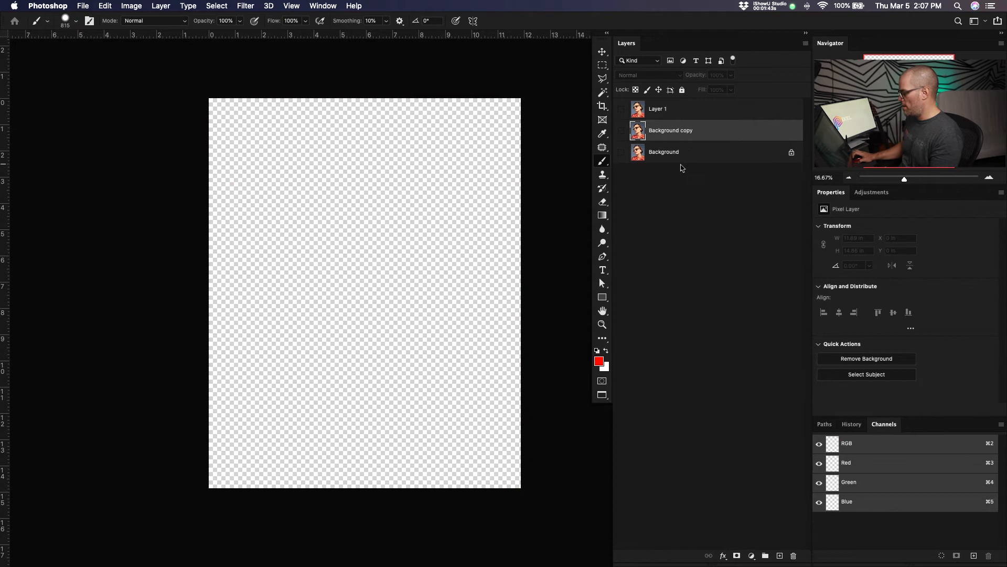
# Show Background copy with its image pixels locked, and test the Clone Stamp, Brush and History Brush tools on it.
pyautogui.click(621, 131)
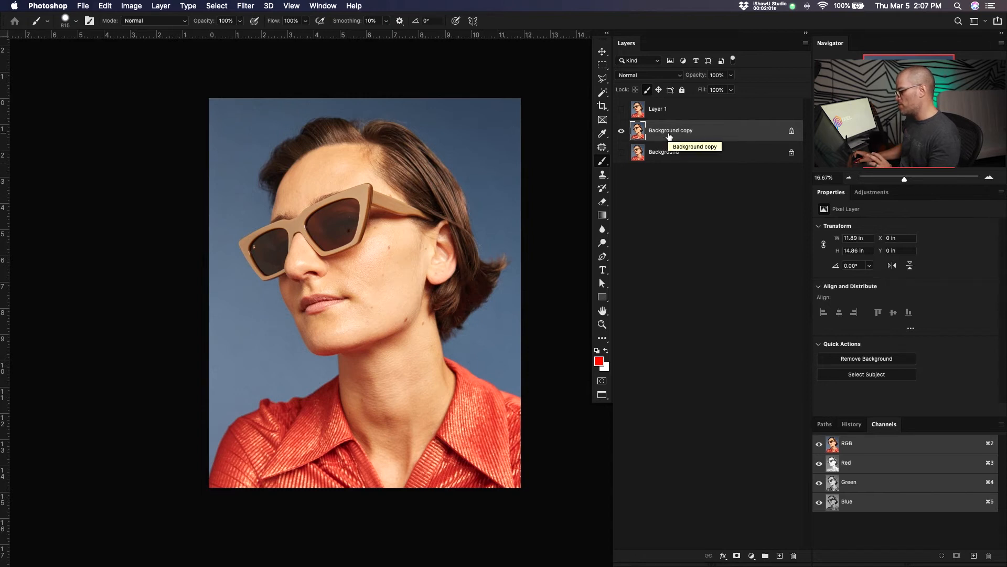
pyautogui.click(603, 177)
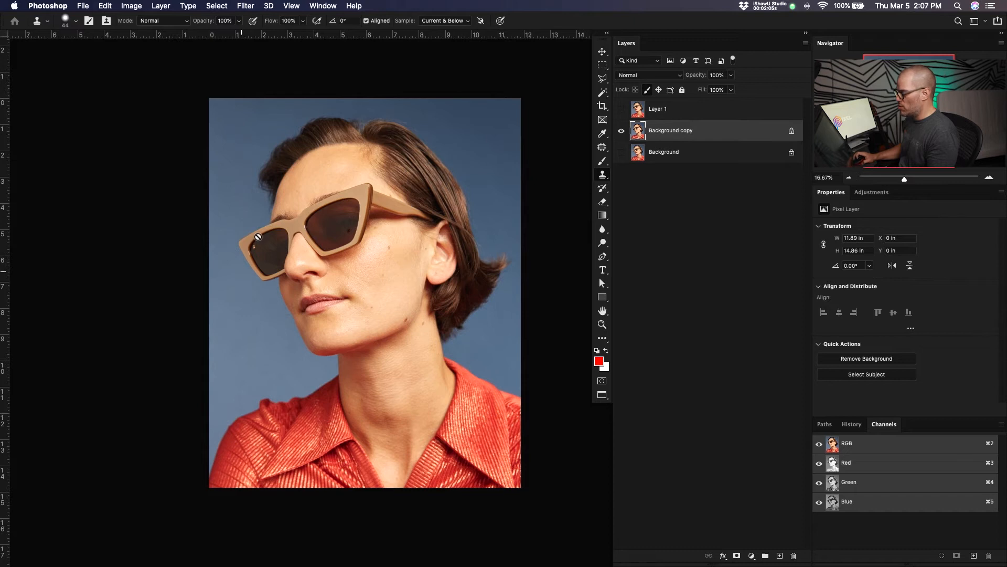
pyautogui.click(604, 191)
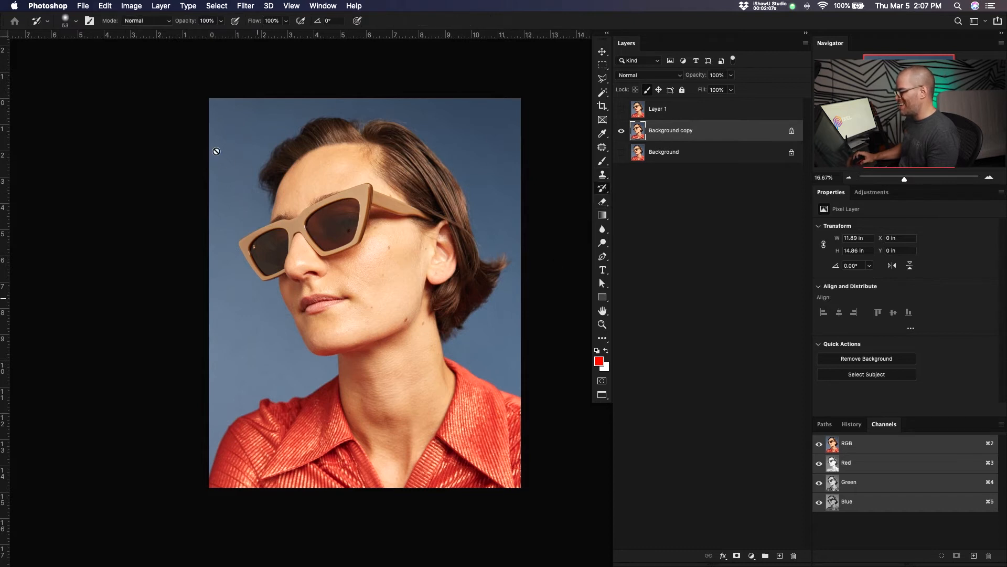
pyautogui.click(604, 175)
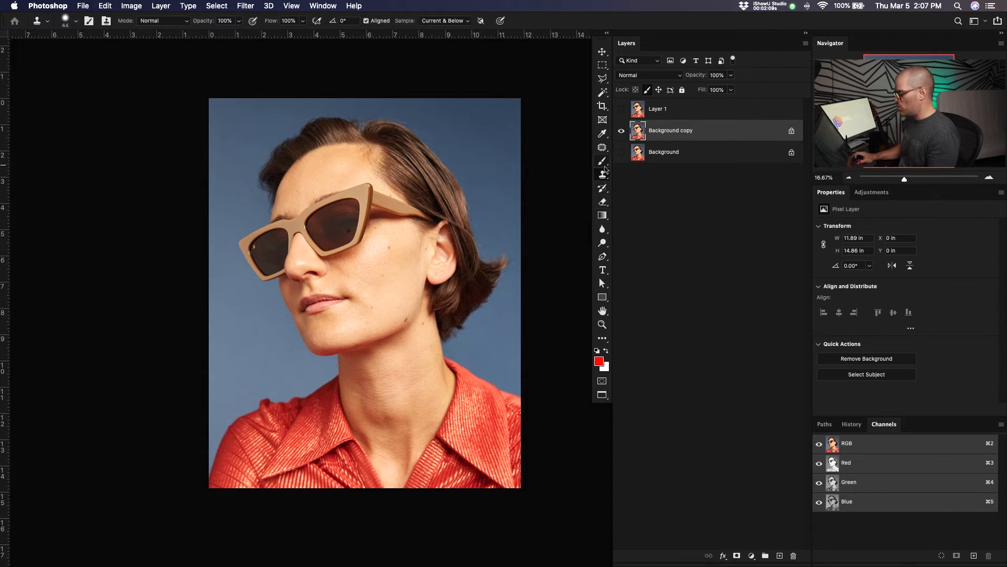
pyautogui.click(605, 165)
pyautogui.click(607, 192)
# Outline the head with the Patch tool and try to copy the selection to a new layer.
pyautogui.click(606, 149)
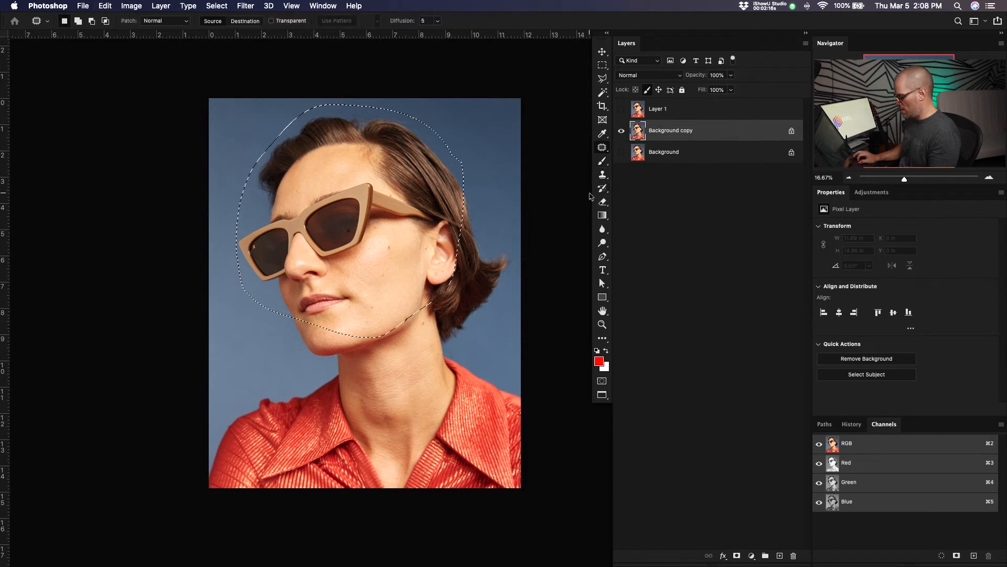
pyautogui.press('super+j')
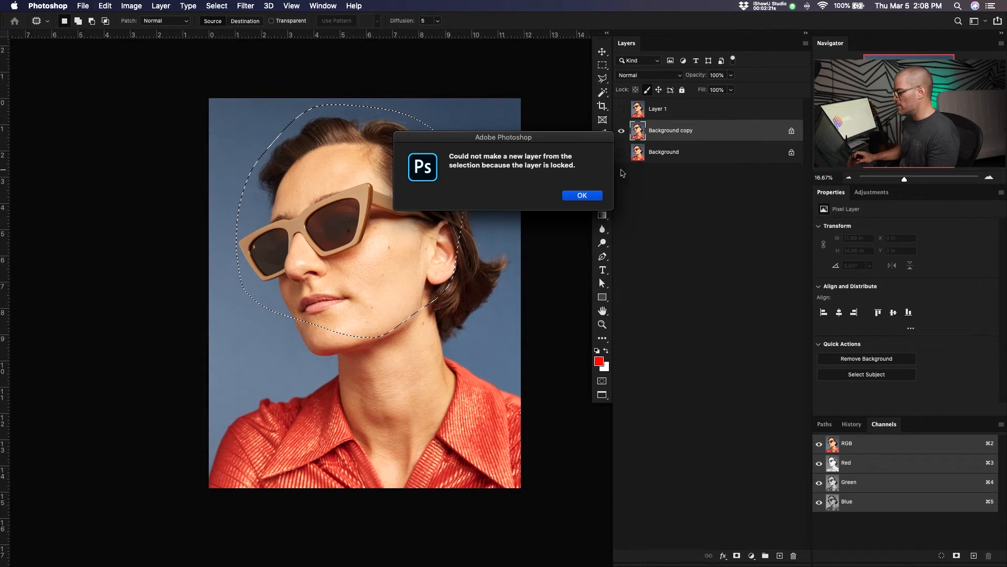
pyautogui.click(605, 194)
# Replace Background copy's image pixel lock with a position lock, clear the selection and try to move the layer.
pyautogui.click(647, 90)
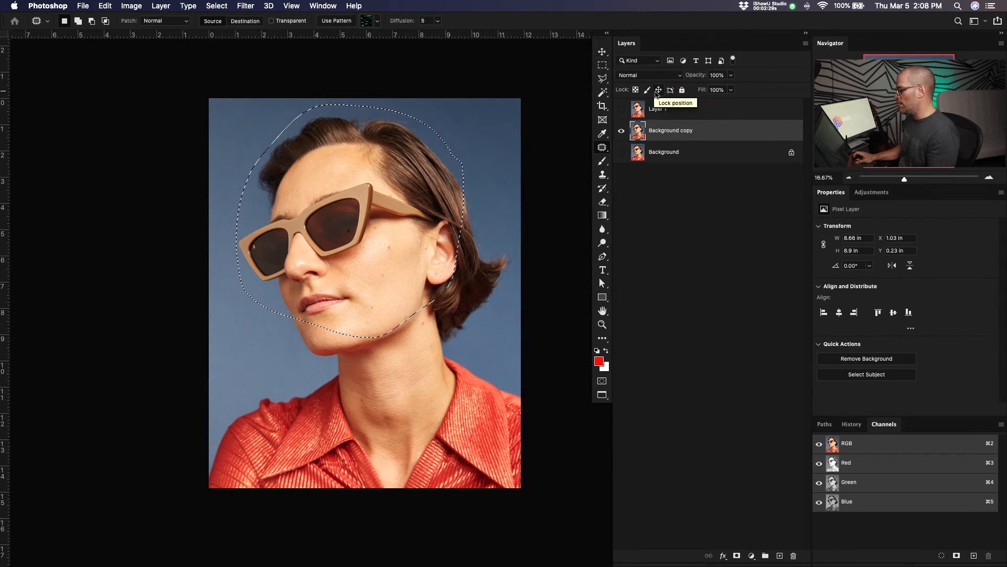
pyautogui.click(658, 89)
pyautogui.press('super+d')
pyautogui.moveTo(379, 243)
pyautogui.mouseDown()
pyautogui.moveTo(402, 233)
pyautogui.moveTo(326, 177)
pyautogui.moveTo(403, 244)
pyautogui.mouseUp()
pyautogui.press('super+d')
pyautogui.press('v')
pyautogui.moveTo(373, 279); pyautogui.dragTo(308, 167)
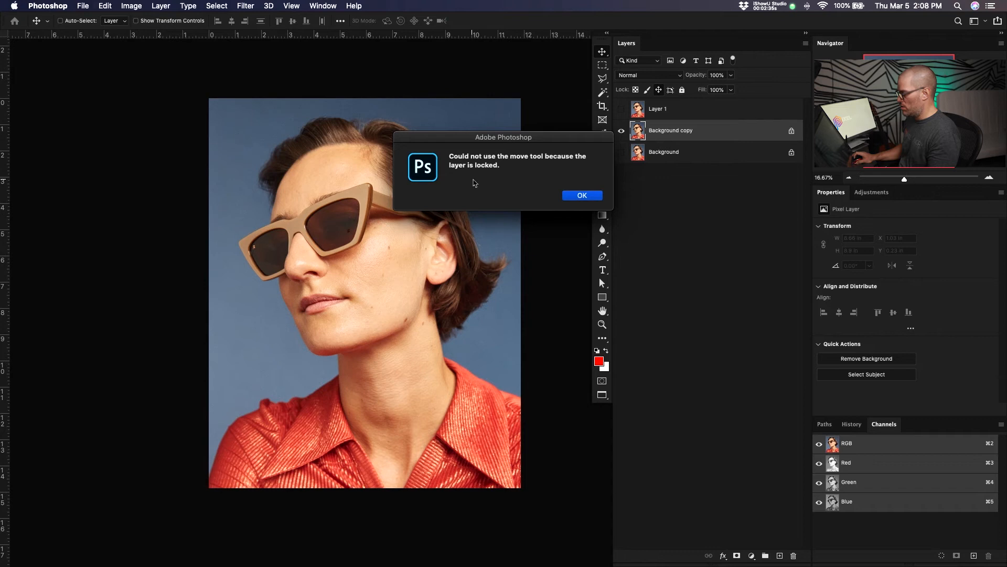
# Replace Background copy's position lock with a full lock, check its visibility and try to move the layer.
pyautogui.click(574, 195)
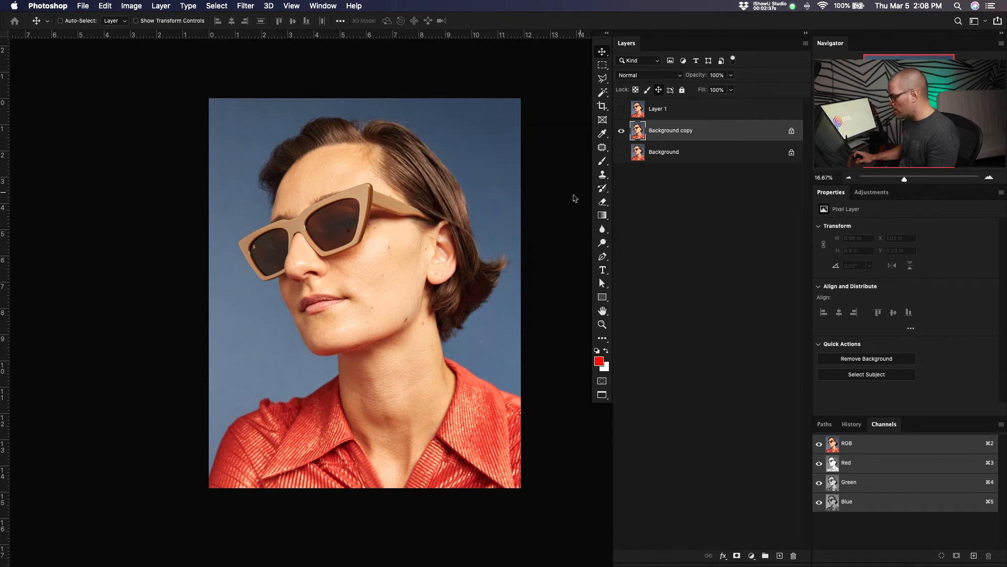
pyautogui.click(659, 90)
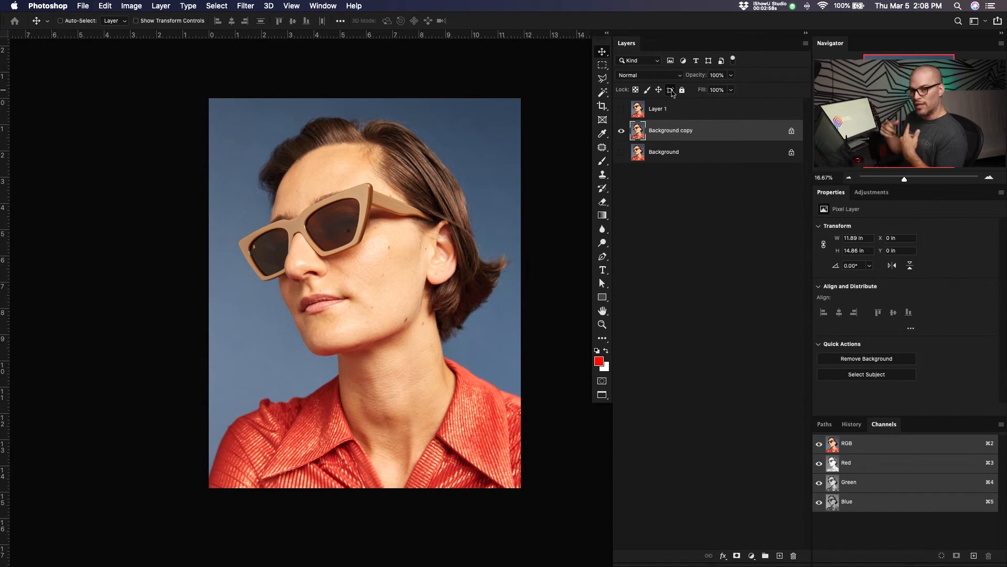
pyautogui.click(671, 91)
pyautogui.click(683, 91)
pyautogui.click(621, 131)
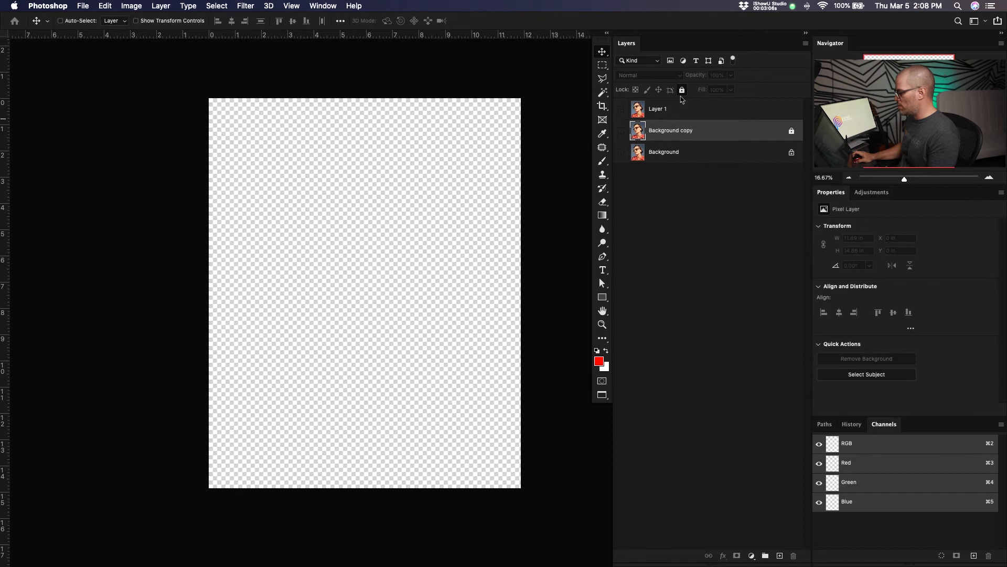
pyautogui.click(621, 131)
pyautogui.click(422, 338)
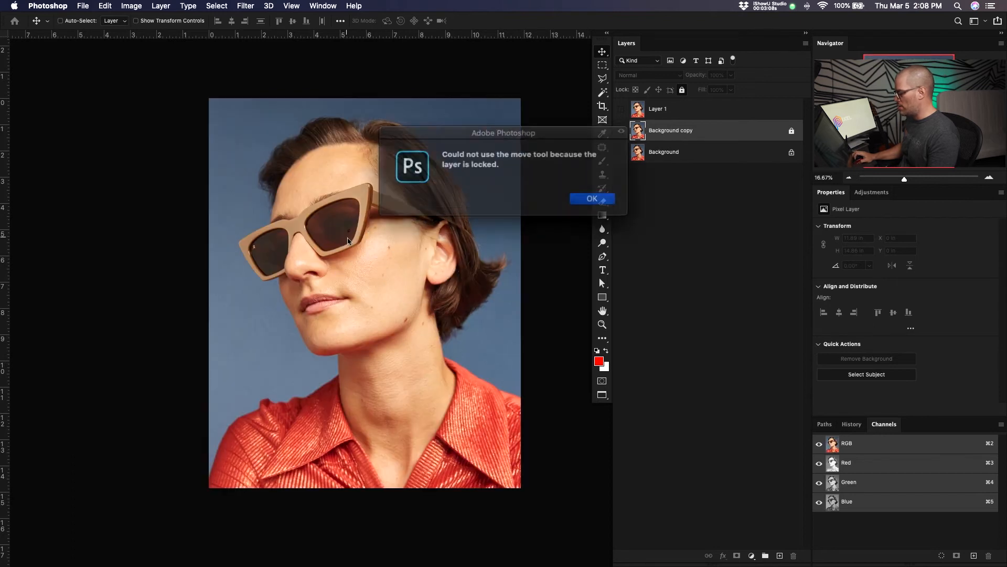
pyautogui.click(581, 196)
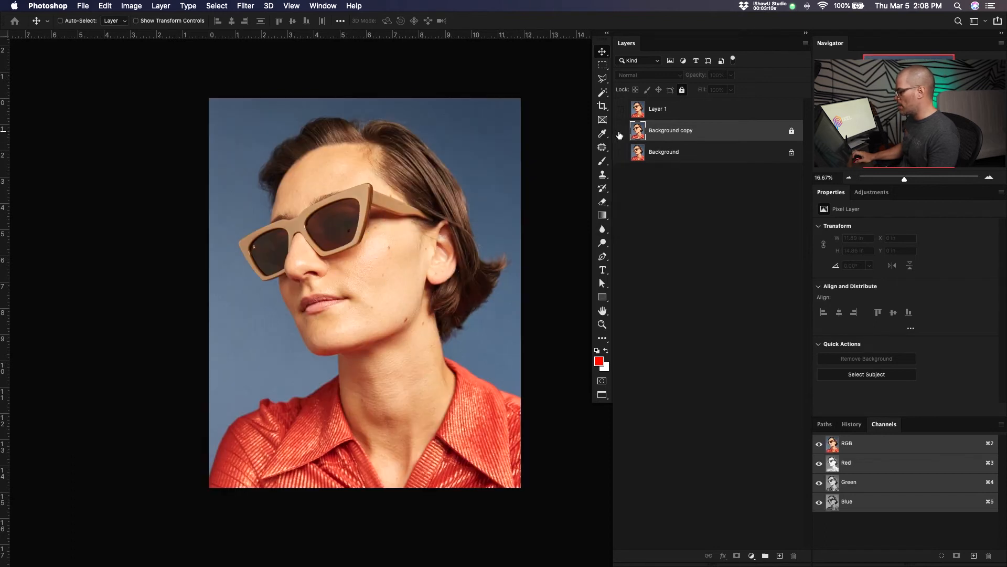
# Toggle Background copy's visibility while it is fully locked, leave it shown and remove the lock.
pyautogui.click(621, 131)
pyautogui.click(692, 112)
pyautogui.click(622, 129)
pyautogui.click(622, 130)
pyautogui.click(622, 130)
pyautogui.click(703, 131)
pyautogui.click(682, 90)
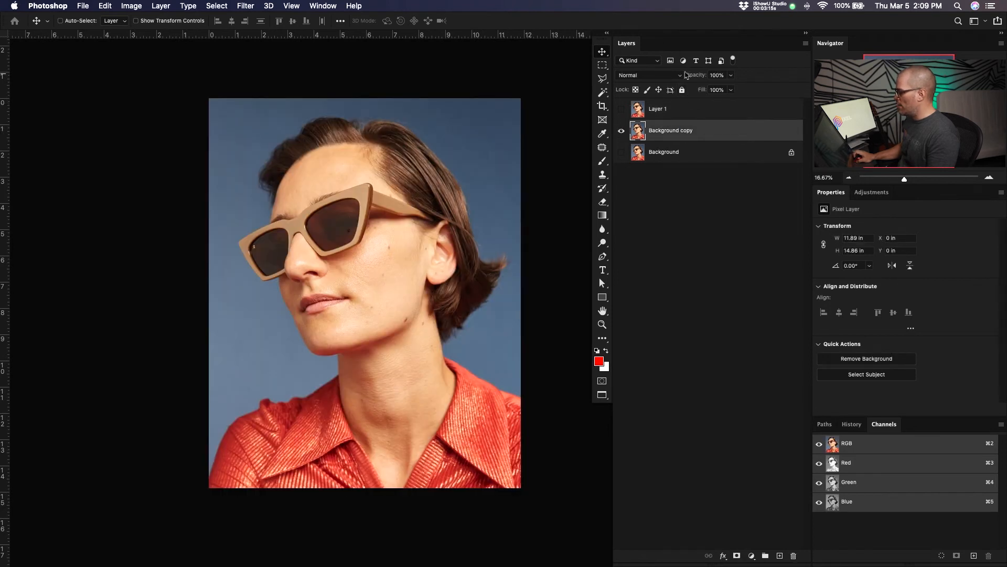
pyautogui.click(650, 76)
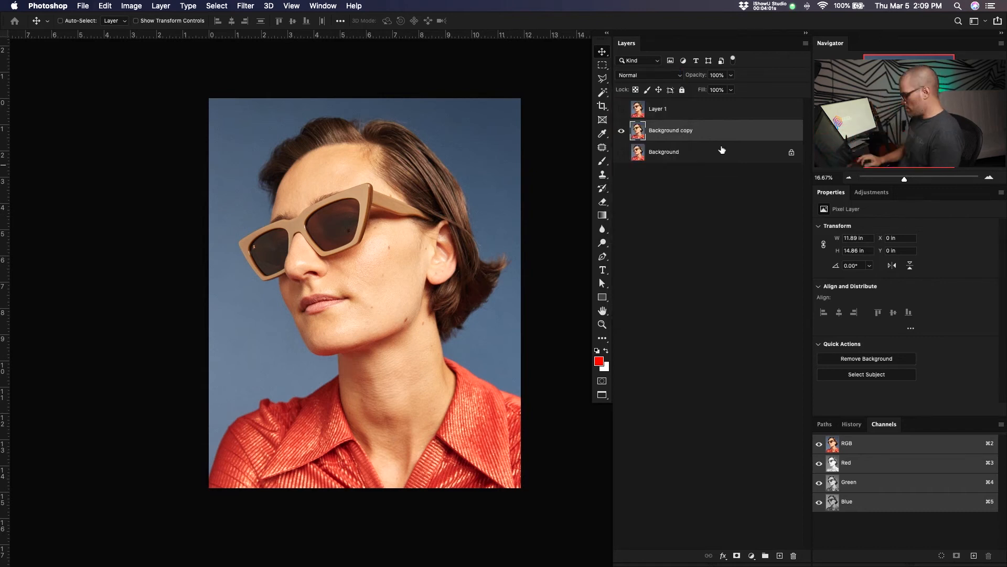
# Create a new layer above Background copy and choose a bright purple foreground color.
pyautogui.press('super+shift+n')
pyautogui.press('Return')
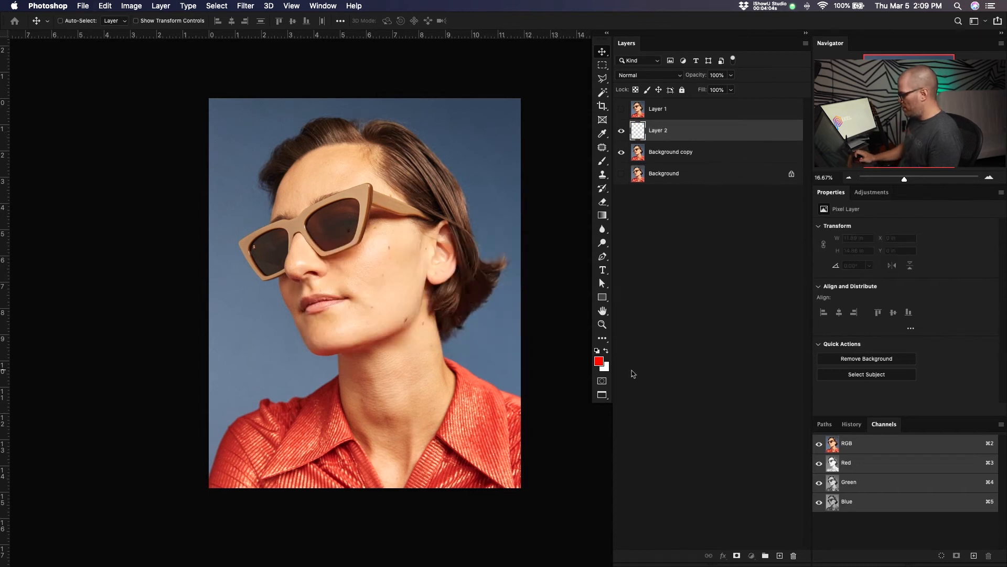
pyautogui.click(601, 362)
pyautogui.moveTo(705, 219); pyautogui.dragTo(699, 216)
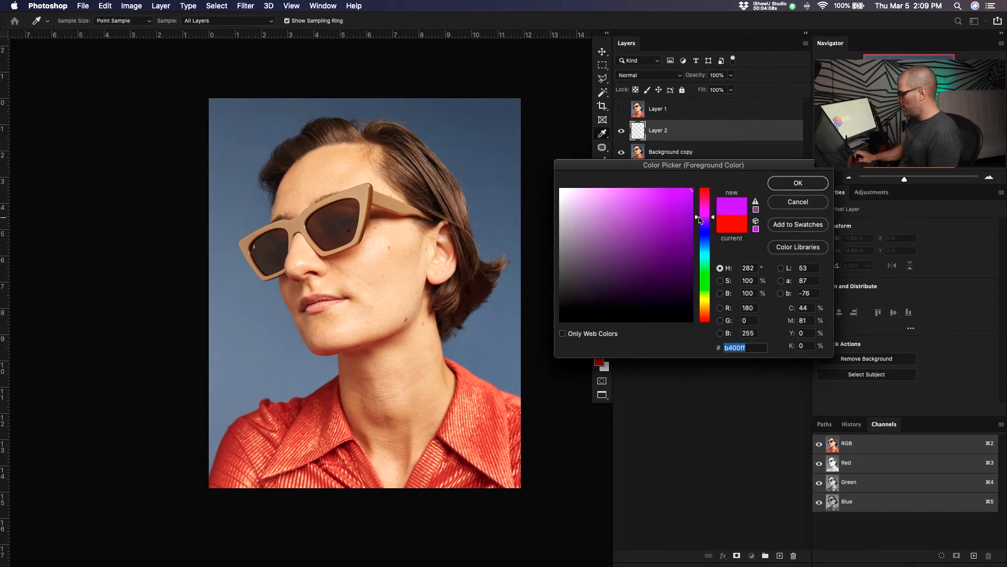
pyautogui.press('Return')
# Undo a trial white fill on Layer 2, swap the foreground and background colors, and fill it with purple.
pyautogui.press('v')
pyautogui.press('super+BackSpace')
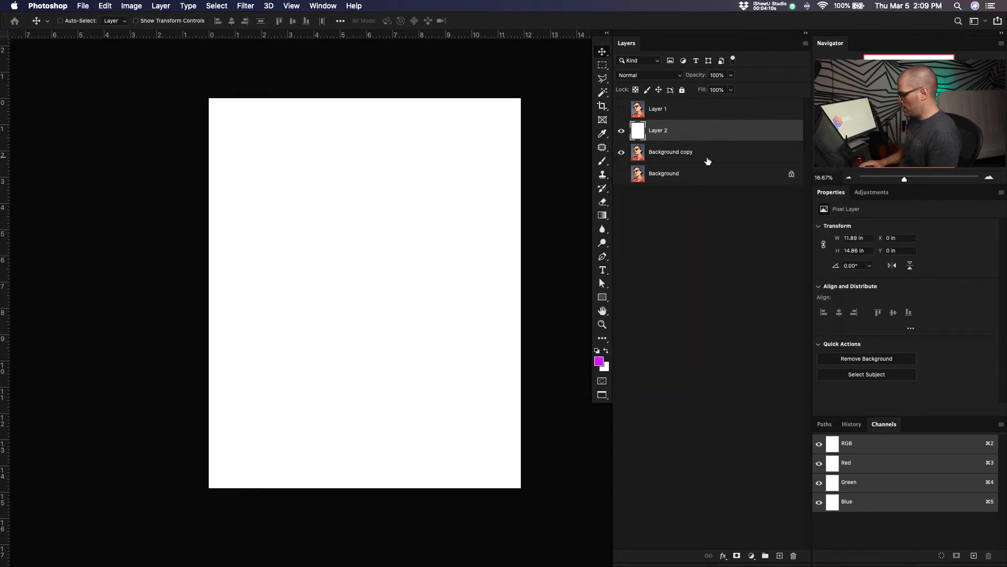
pyautogui.press('super+z')
pyautogui.press('x')
pyautogui.press('super+BackSpace')
# Set Layer 2's blend mode to Difference and place a duplicate of it between Background copy and Background.
pyautogui.click(649, 75)
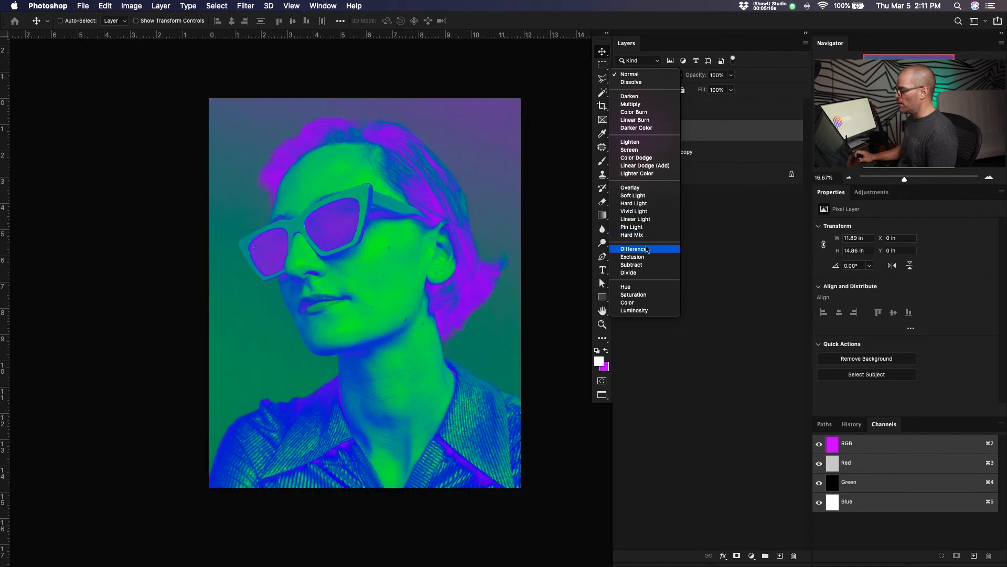
pyautogui.click(645, 251)
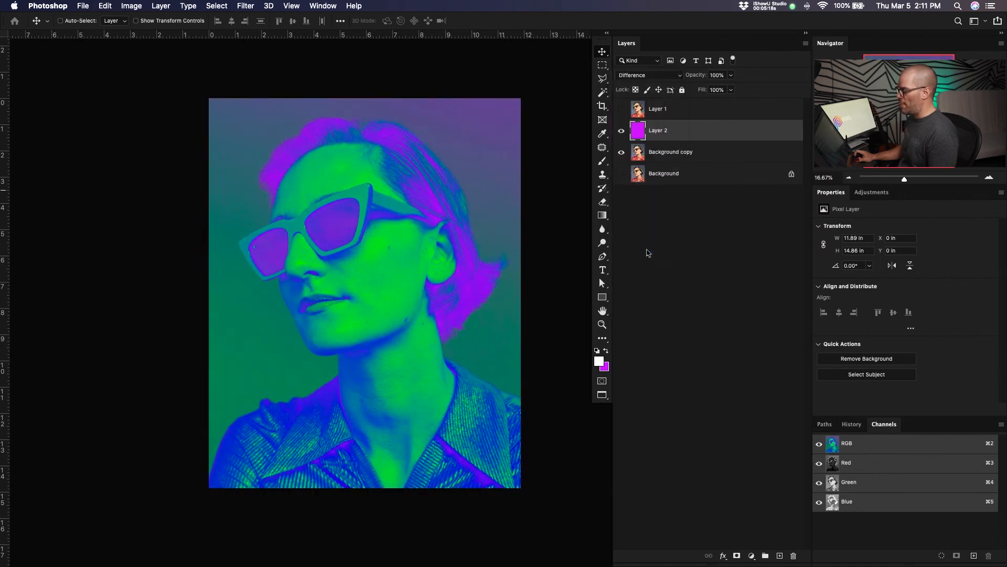
pyautogui.click(705, 154)
pyautogui.click(729, 173)
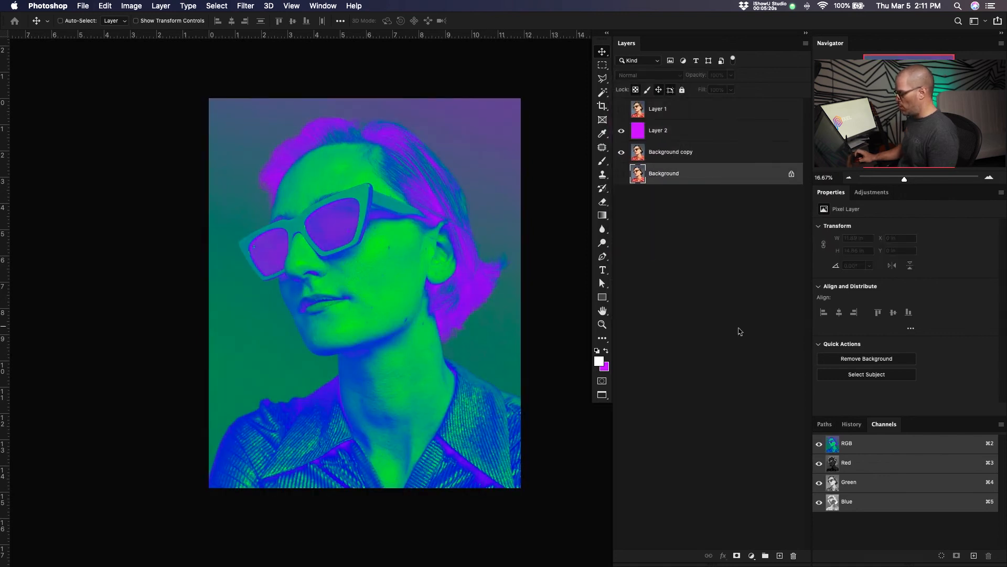
pyautogui.moveTo(736, 138); pyautogui.dragTo(727, 164)
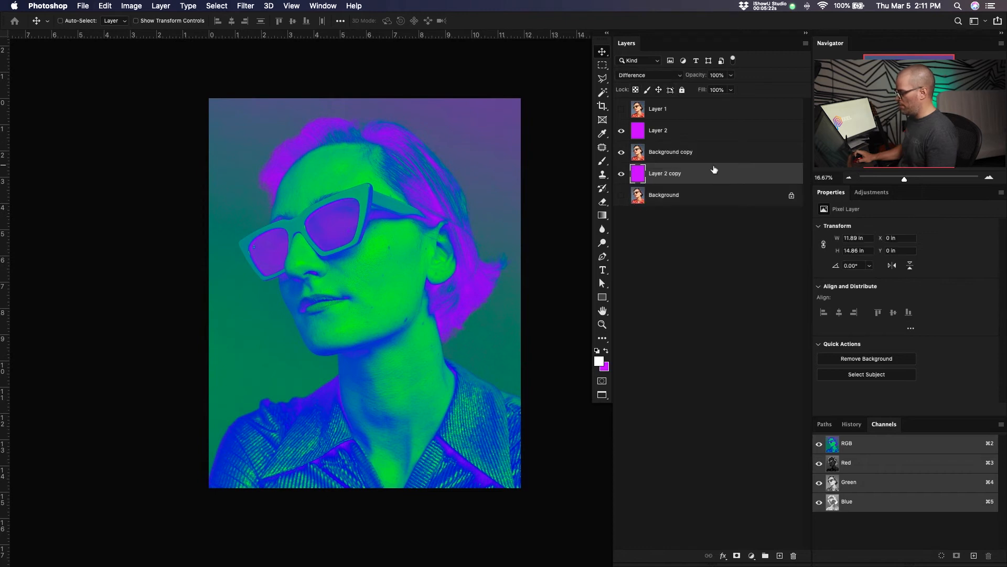
# Set Background copy's blend mode to Luminosity.
pyautogui.click(700, 158)
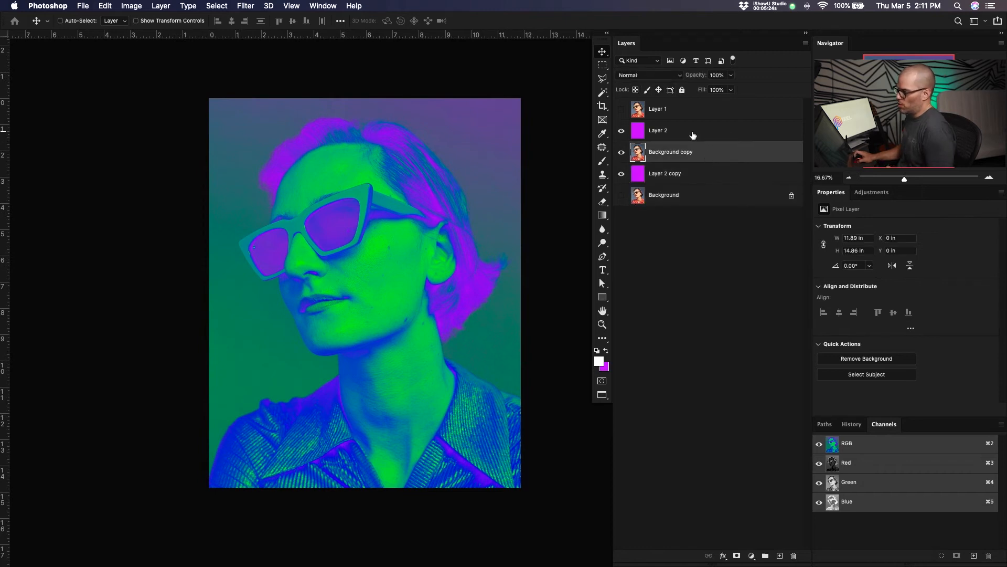
pyautogui.click(659, 75)
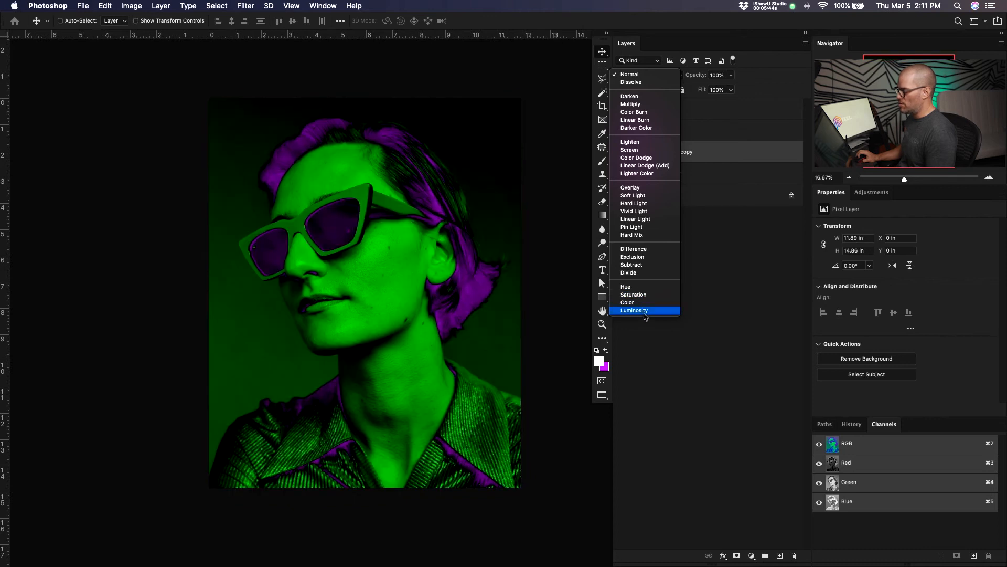
pyautogui.click(647, 313)
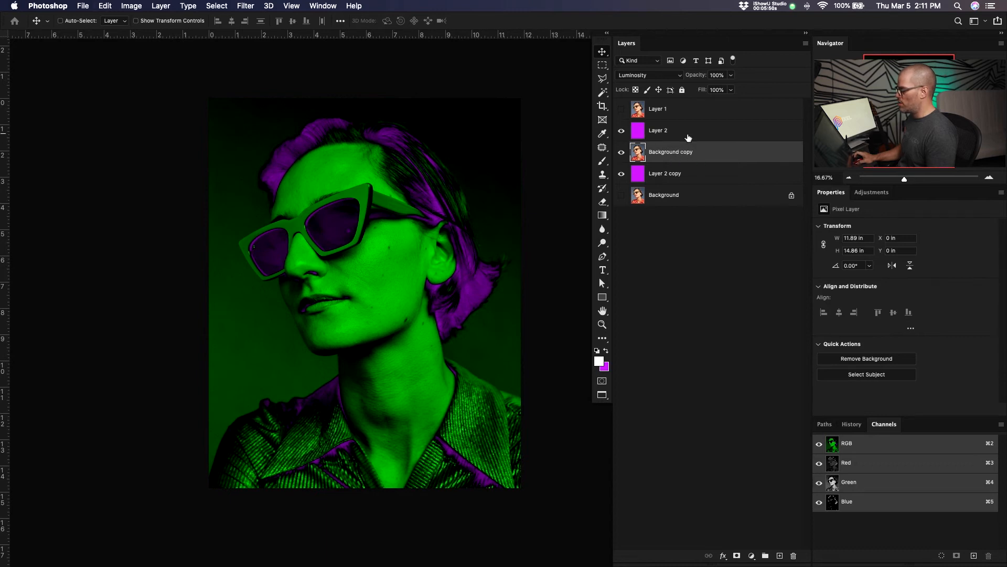
# Add a layer mask to Layer 2, try black brush strokes over the face and hair, and undo them.
pyautogui.click(615, 136)
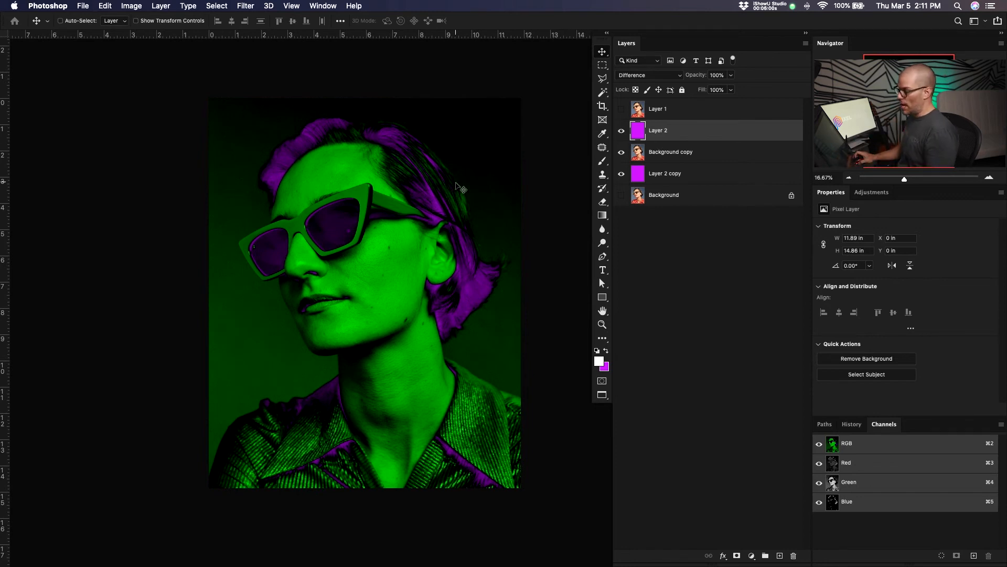
pyautogui.click(737, 555)
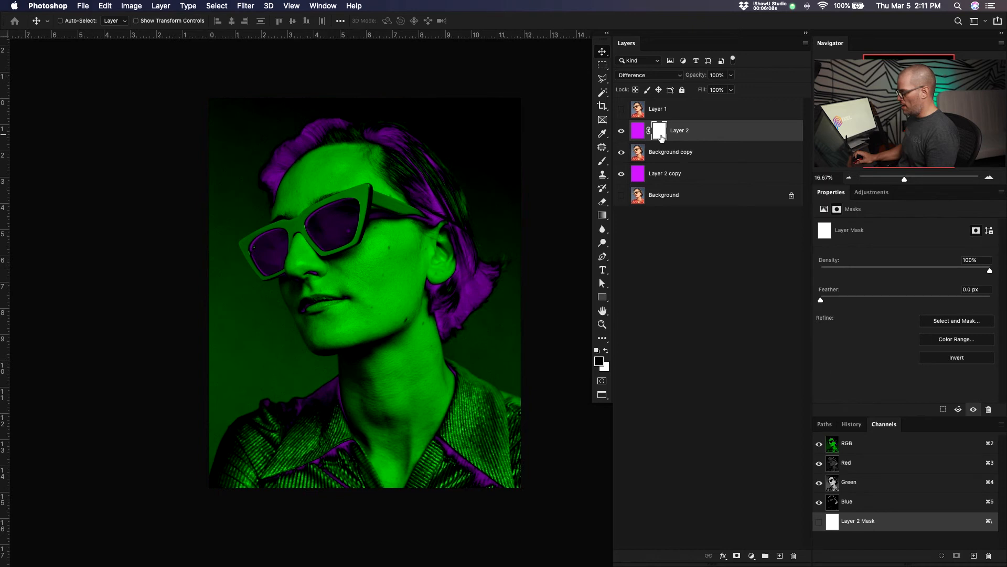
pyautogui.press('b')
pyautogui.moveTo(407, 235)
pyautogui.mouseDown()
pyautogui.moveTo(391, 233)
pyautogui.moveTo(409, 263)
pyautogui.moveTo(413, 320)
pyautogui.mouseUp()
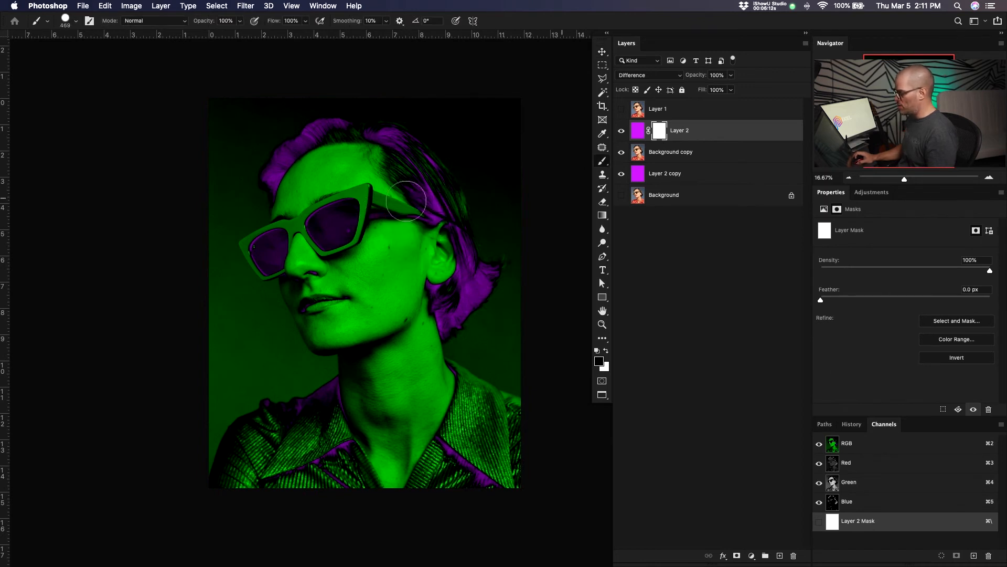
pyautogui.moveTo(442, 199); pyautogui.dragTo(392, 205)
pyautogui.press('super+z')
pyautogui.moveTo(397, 153); pyautogui.dragTo(469, 247)
pyautogui.press('super+z')
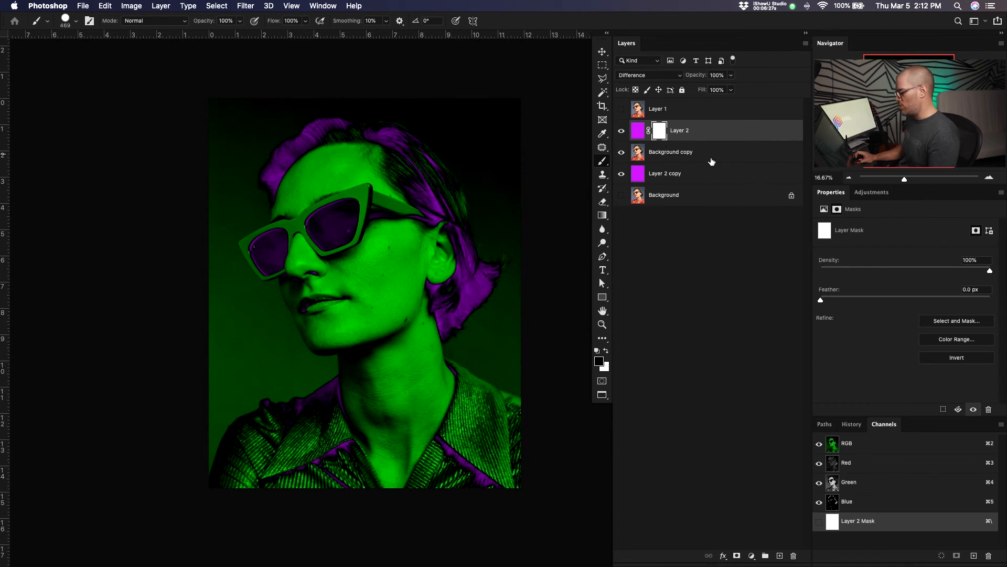
pyautogui.click(659, 76)
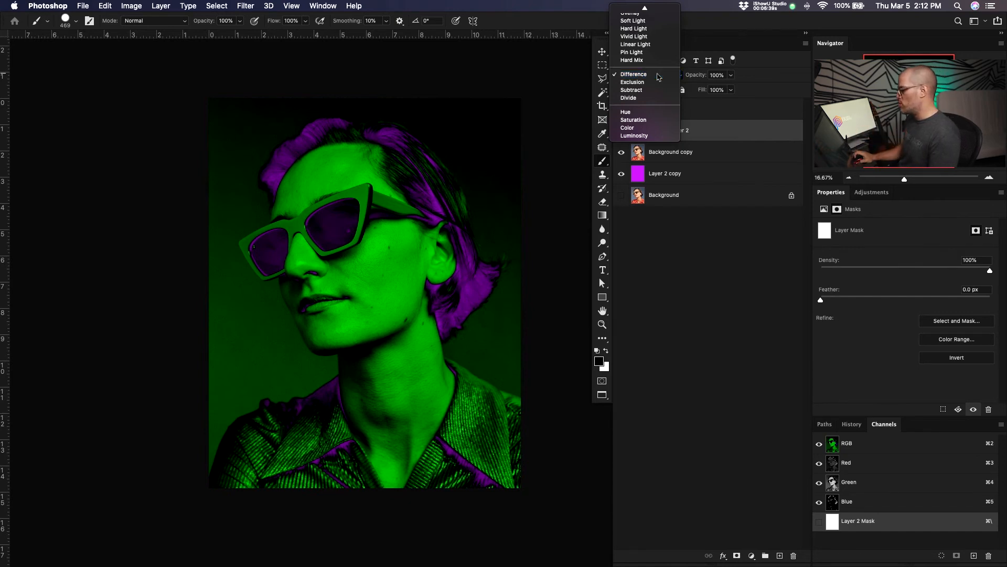
pyautogui.click(657, 76)
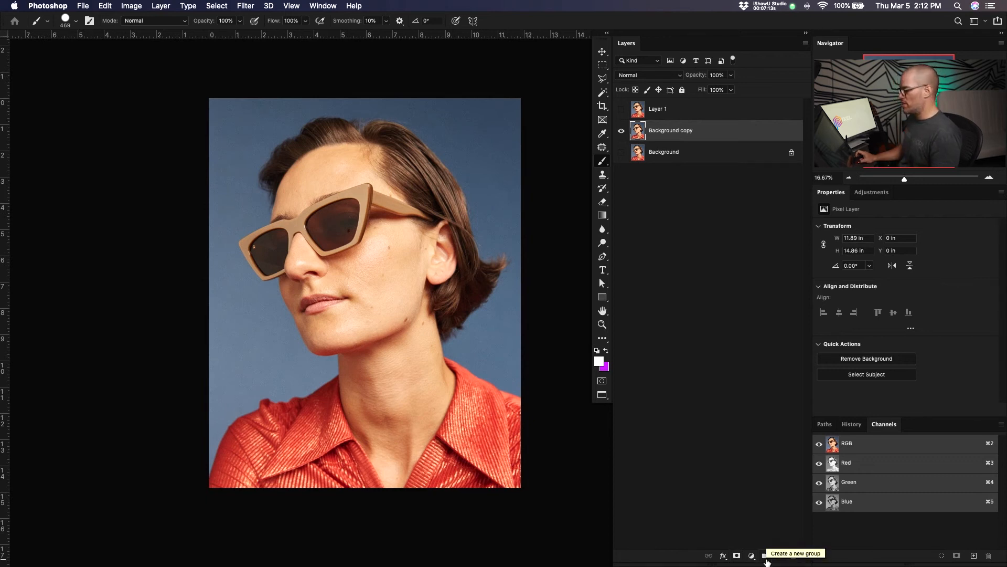
# Add a bright green Solid Color fill layer and move it between Background copy and Background.
pyautogui.click(751, 555)
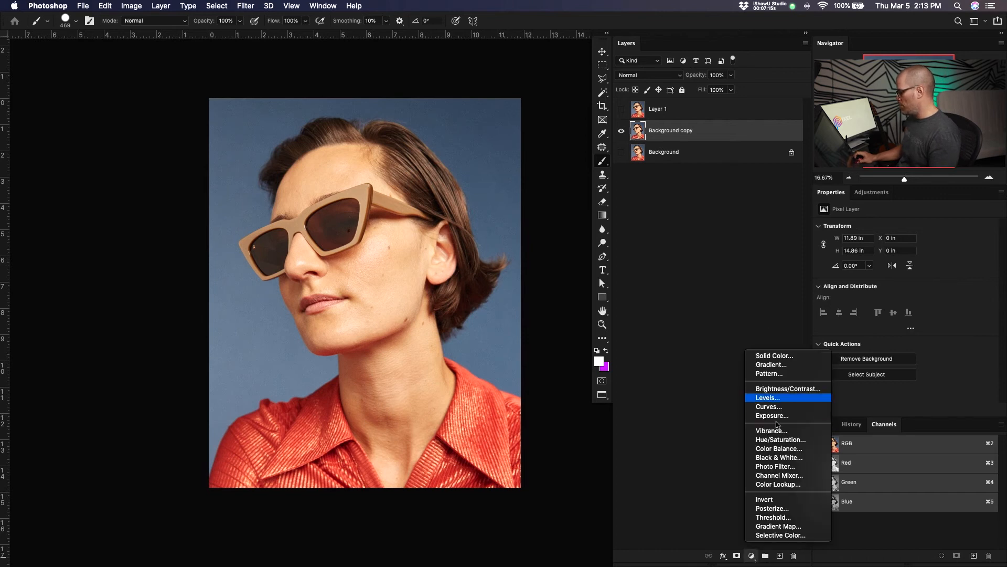
pyautogui.click(775, 355)
pyautogui.click(704, 229)
pyautogui.moveTo(704, 229); pyautogui.dragTo(706, 215)
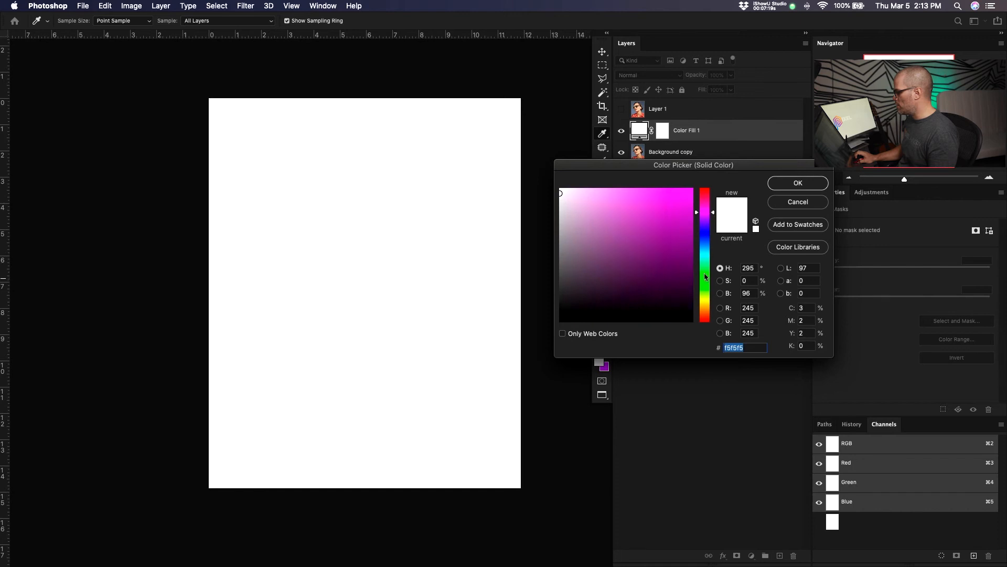
pyautogui.moveTo(706, 277); pyautogui.dragTo(709, 284)
pyautogui.click(791, 183)
pyautogui.moveTo(722, 131); pyautogui.dragTo(728, 159)
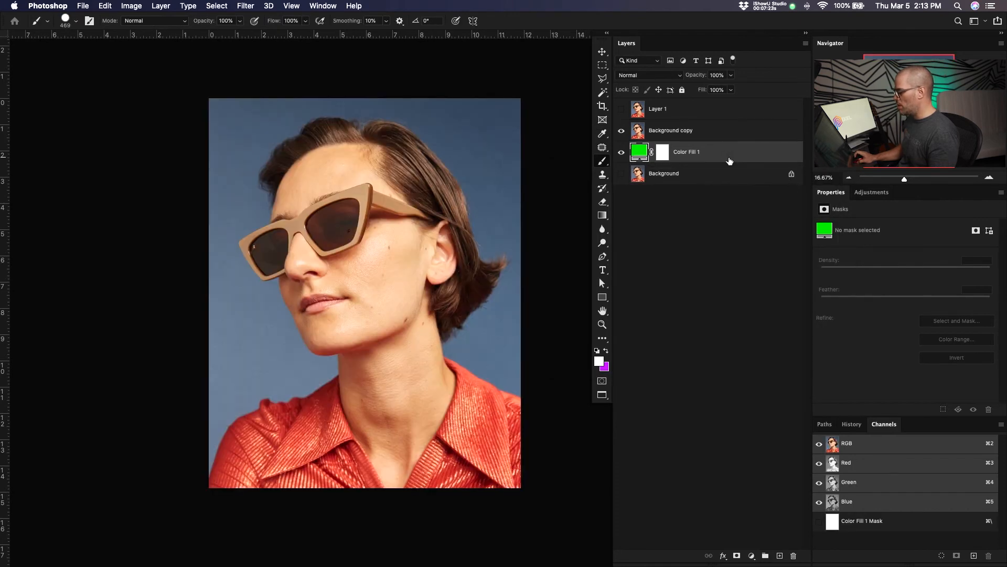
# Lower Background copy's opacity to 80% to let the green fill show through, and restore it to 100%.
pyautogui.click(730, 134)
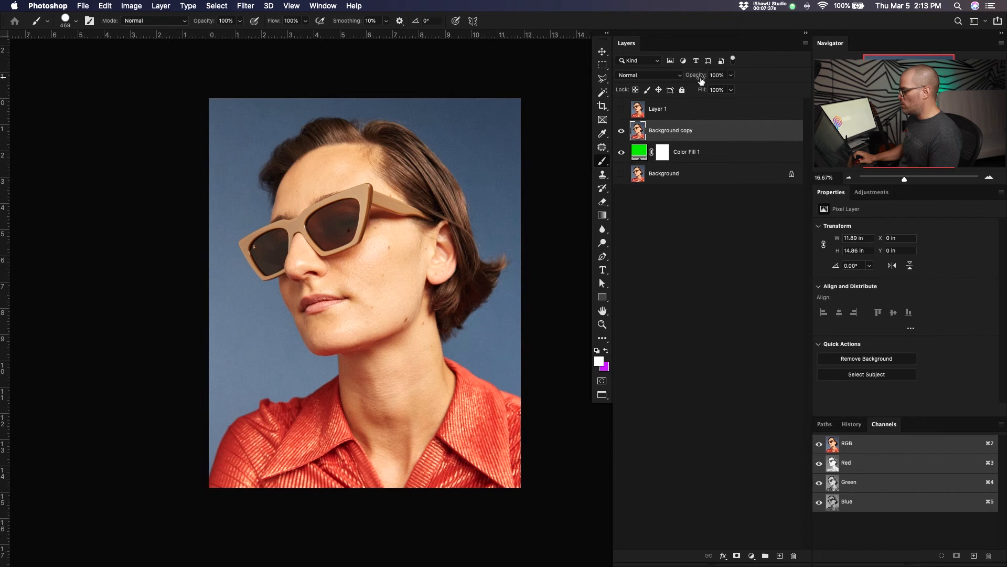
pyautogui.moveTo(700, 79)
pyautogui.mouseDown()
pyautogui.moveTo(634, 88)
pyautogui.moveTo(703, 80)
pyautogui.mouseUp()
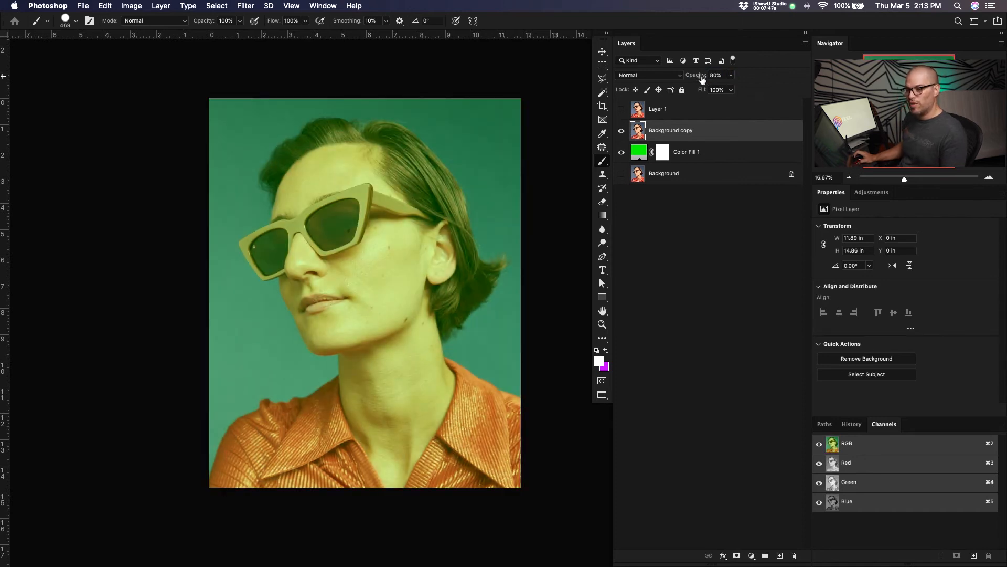
pyautogui.click(731, 76)
pyautogui.moveTo(736, 89); pyautogui.dragTo(755, 80)
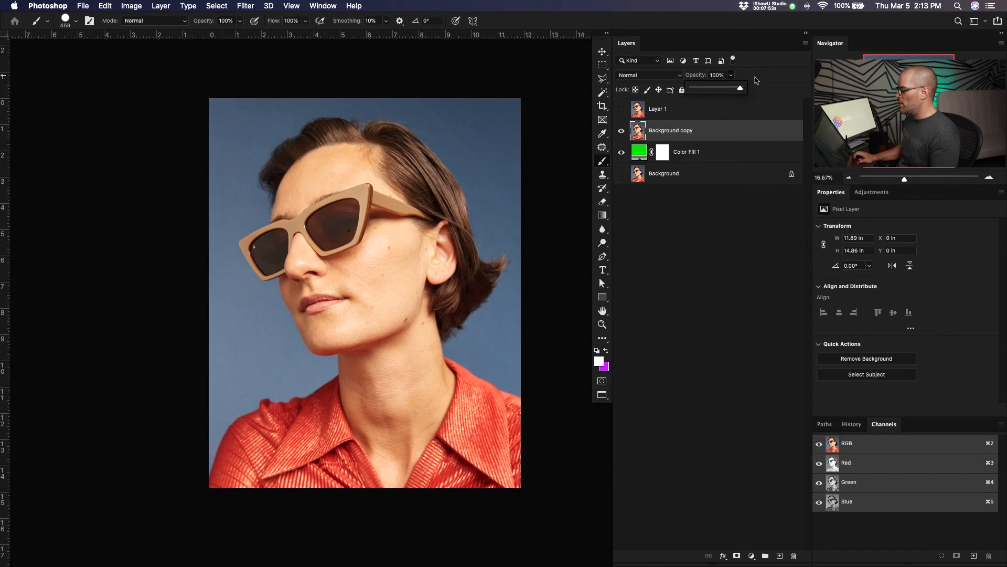
# Set the Brush tool's opacity to 10%, switch to the Move tool and set Background copy's opacity to 10%.
pyautogui.click(736, 157)
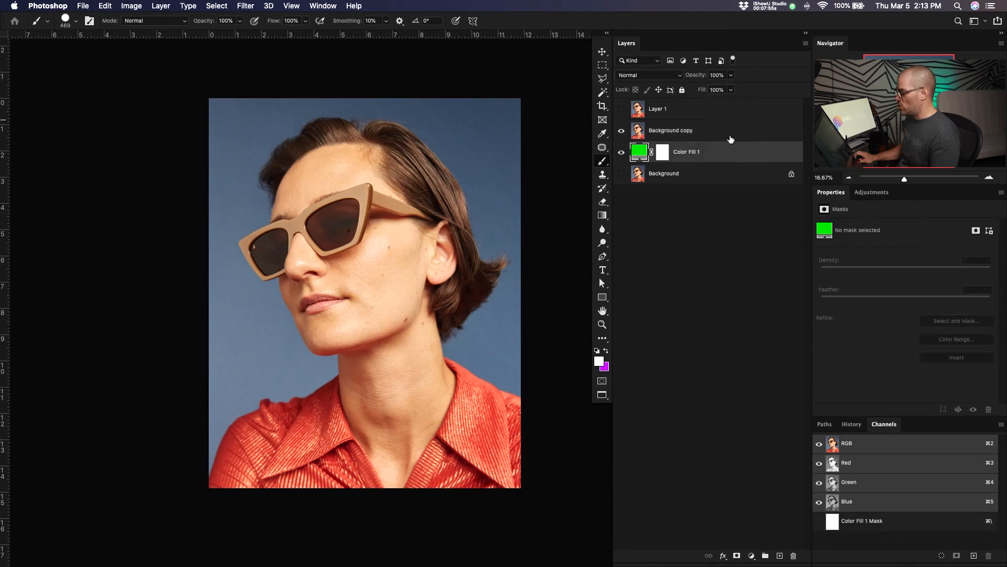
pyautogui.click(735, 115)
pyautogui.click(743, 139)
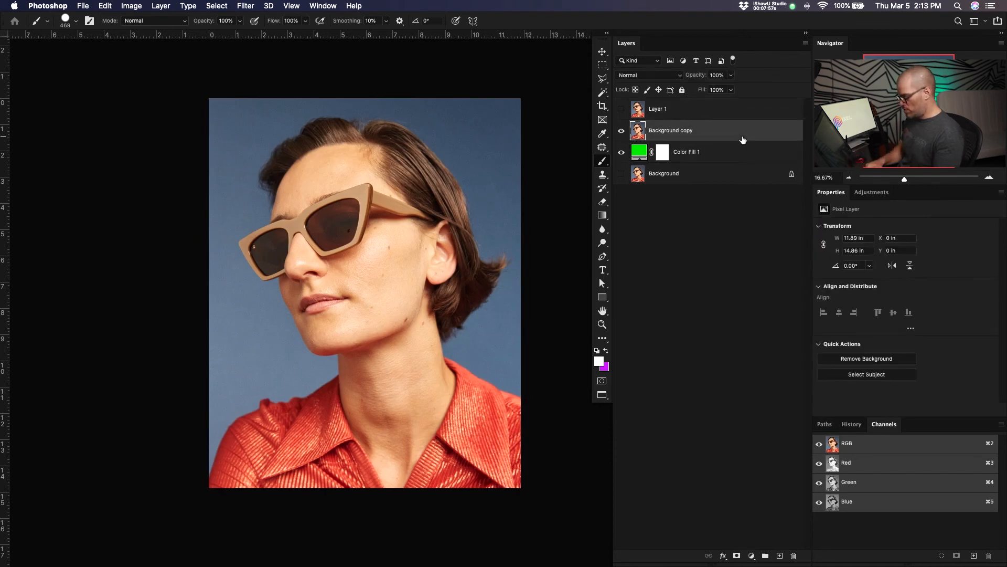
pyautogui.press('1')
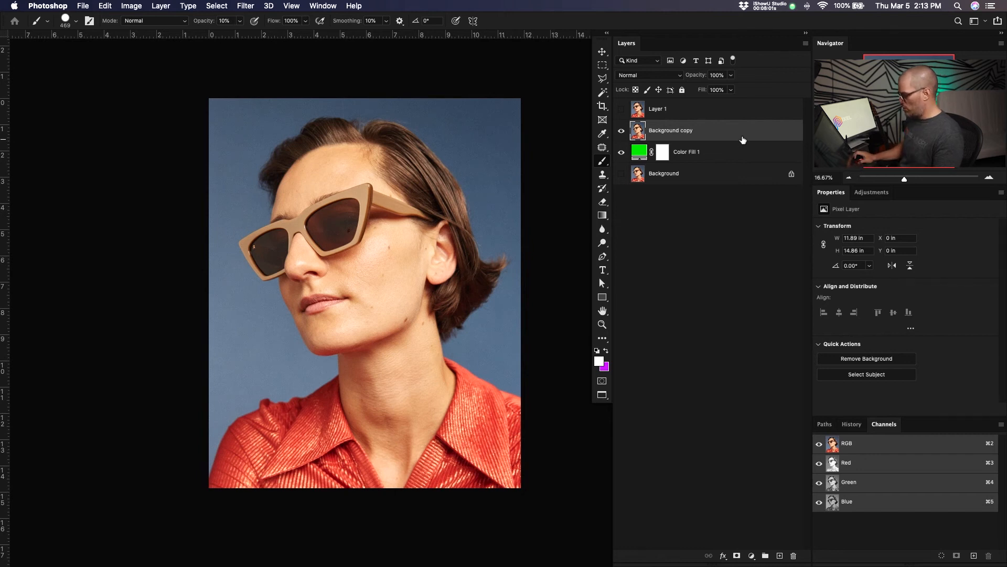
pyautogui.click(712, 109)
pyautogui.click(717, 131)
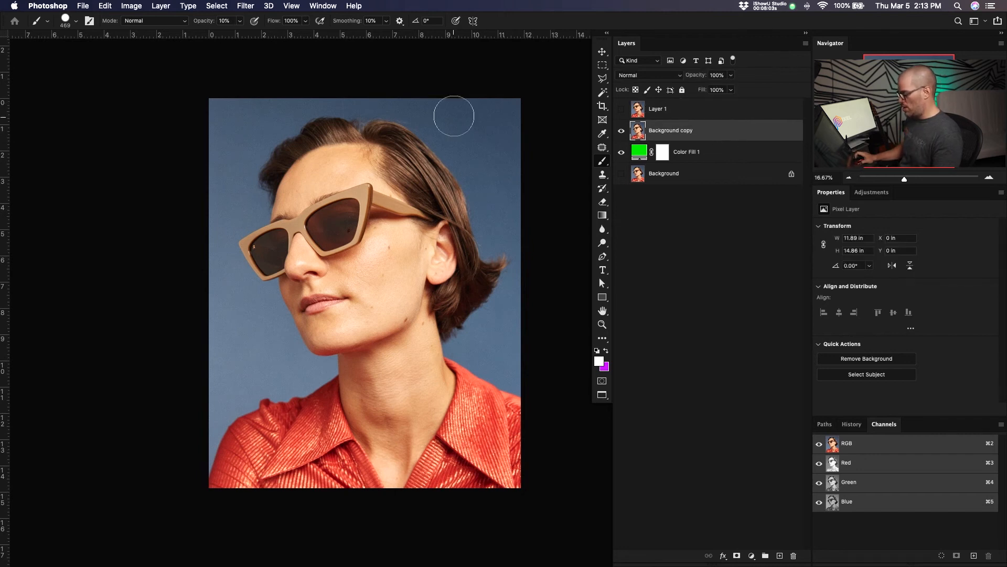
pyautogui.press('v')
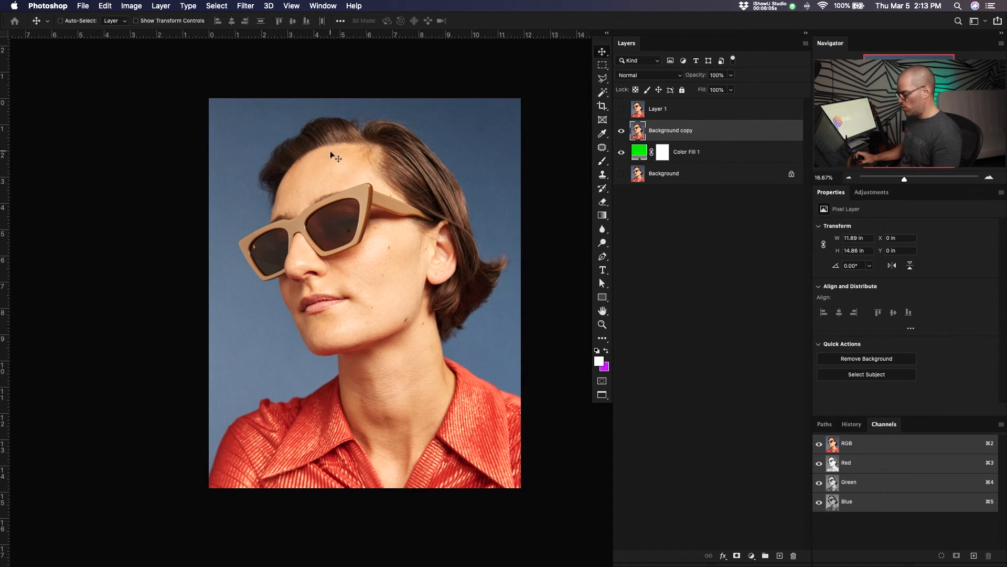
pyautogui.press('1')
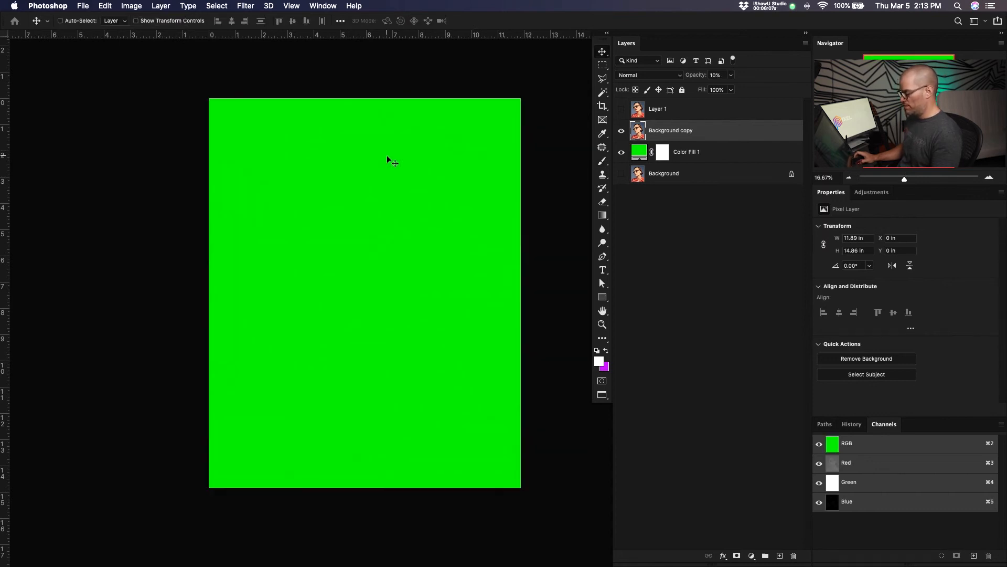
# Raise Background copy's opacity in 10% increments from 30% up to 100%.
pyautogui.press('3')
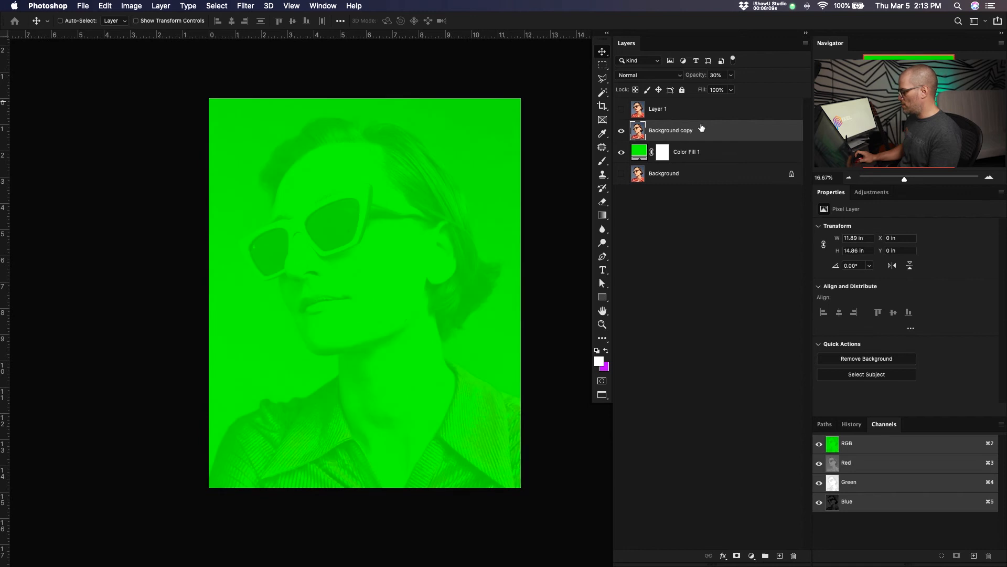
pyautogui.press('4')
pyautogui.press('5')
pyautogui.press('6')
pyautogui.press('7')
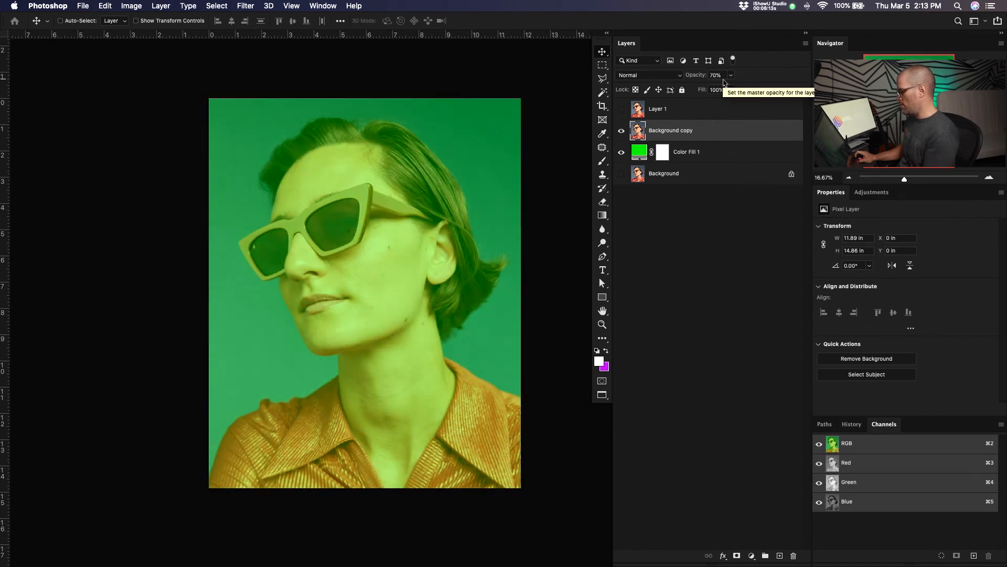
pyautogui.press('8')
pyautogui.press('9')
pyautogui.press('0')
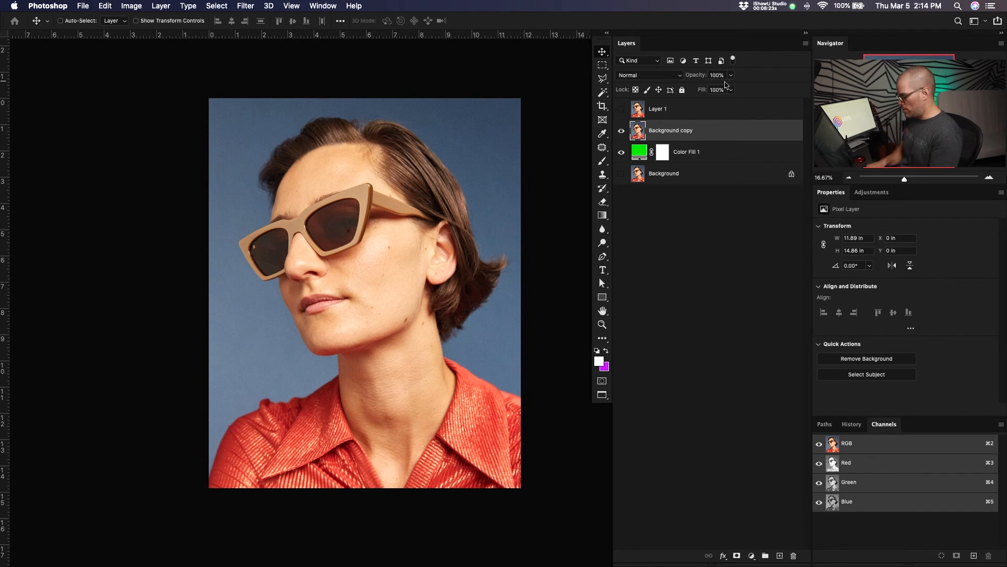
# Try Background copy's opacity at 66%, 78% and 20% over the green fill, and restore it to 100%.
pyautogui.press('6')
pyautogui.press('5')
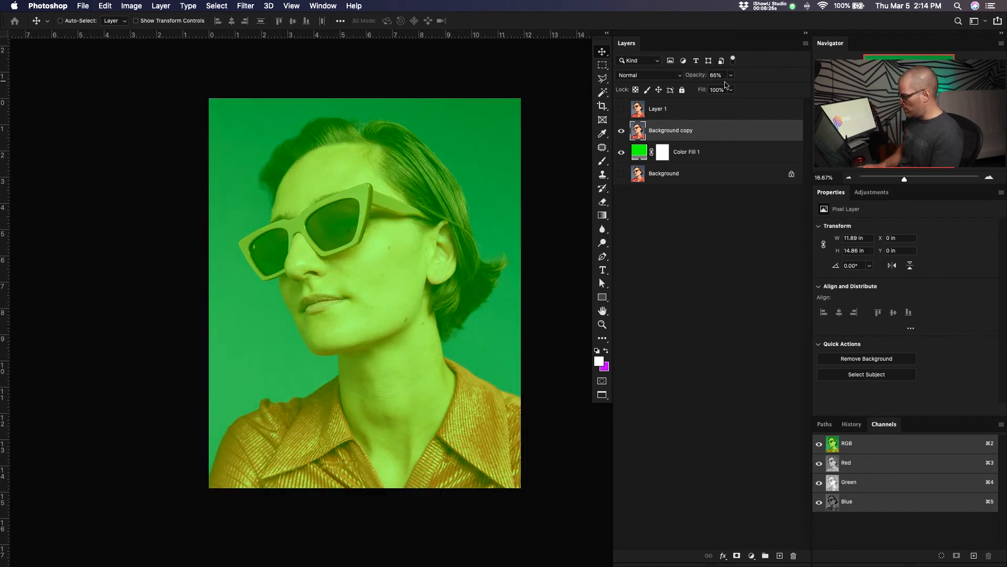
pyautogui.press('7')
pyautogui.press('8')
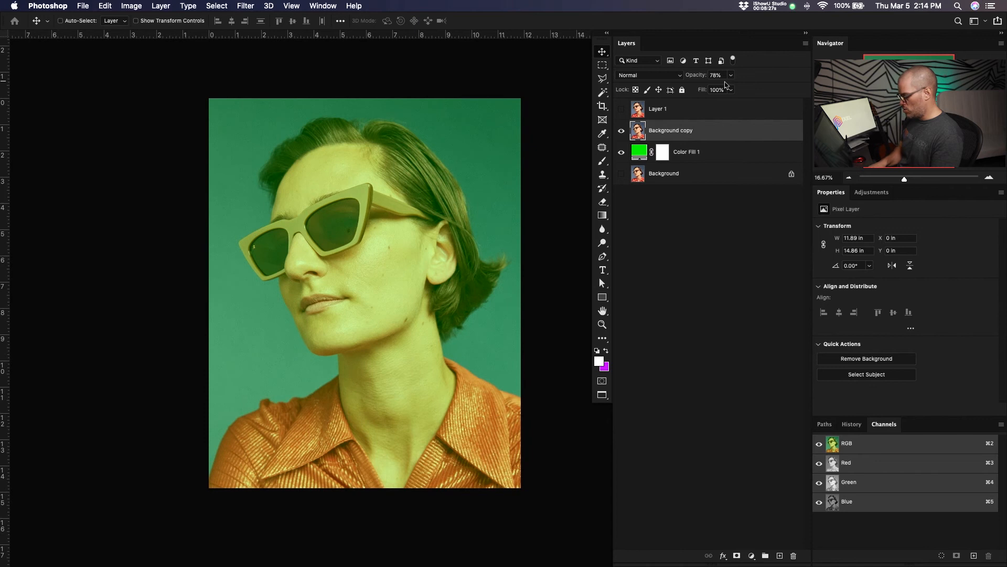
pyautogui.press('2')
pyautogui.press('4')
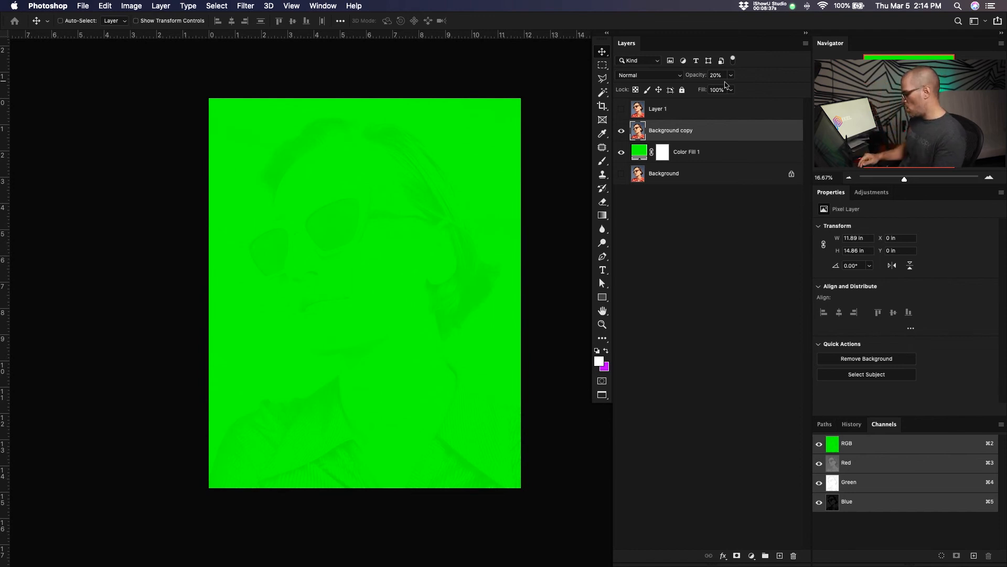
pyautogui.press('0')
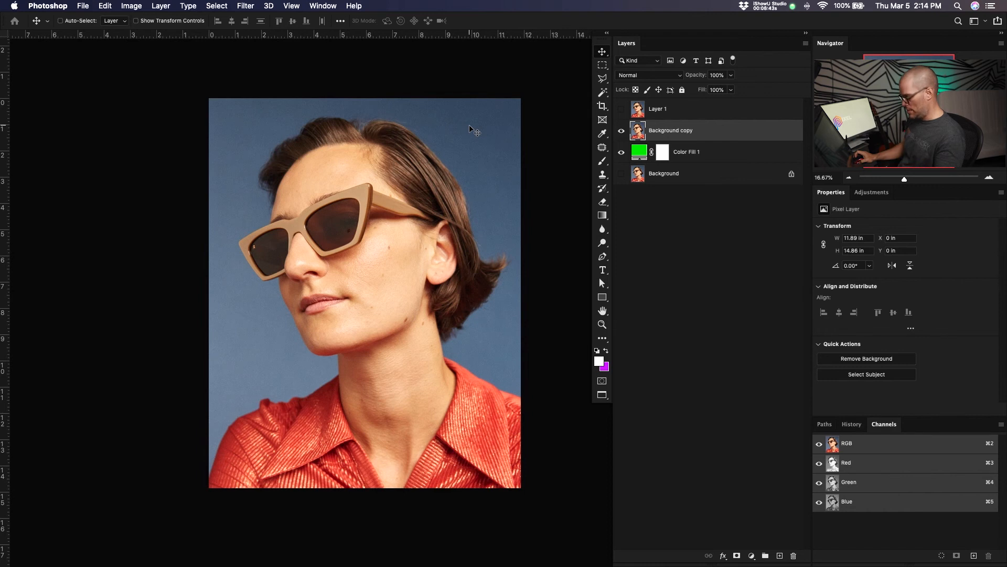
# Set Background copy's opacity to 90% with the Magic Wand tool active, and restore it to 100% with the Move tool.
pyautogui.press('h')
pyautogui.press('j')
pyautogui.press('w')
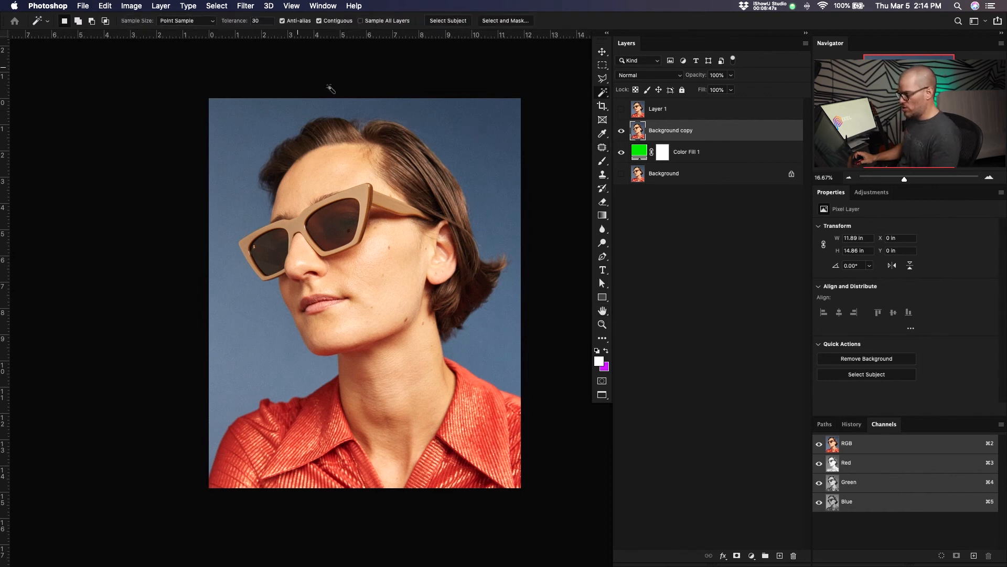
pyautogui.press('9')
pyautogui.press('v')
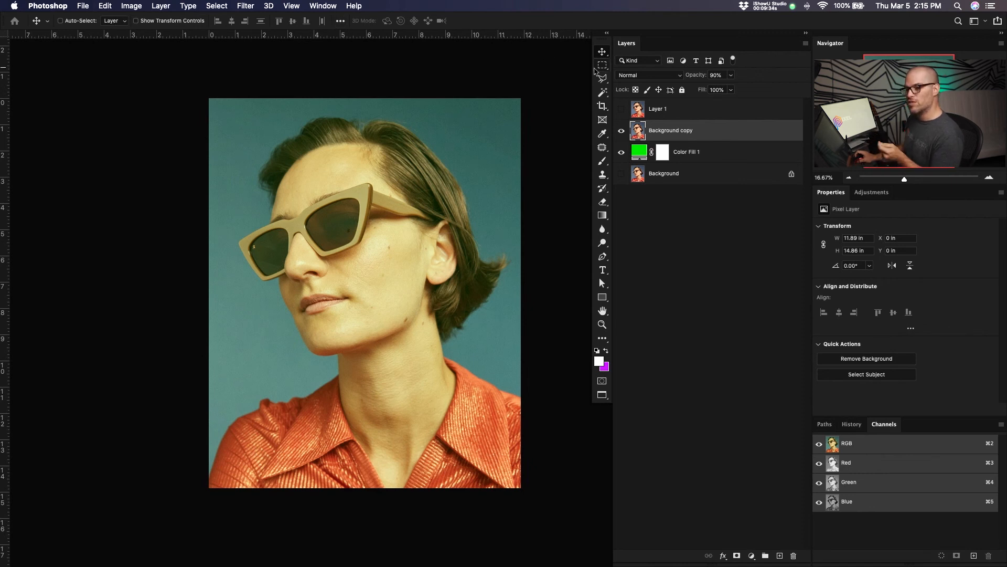
pyautogui.press('0')
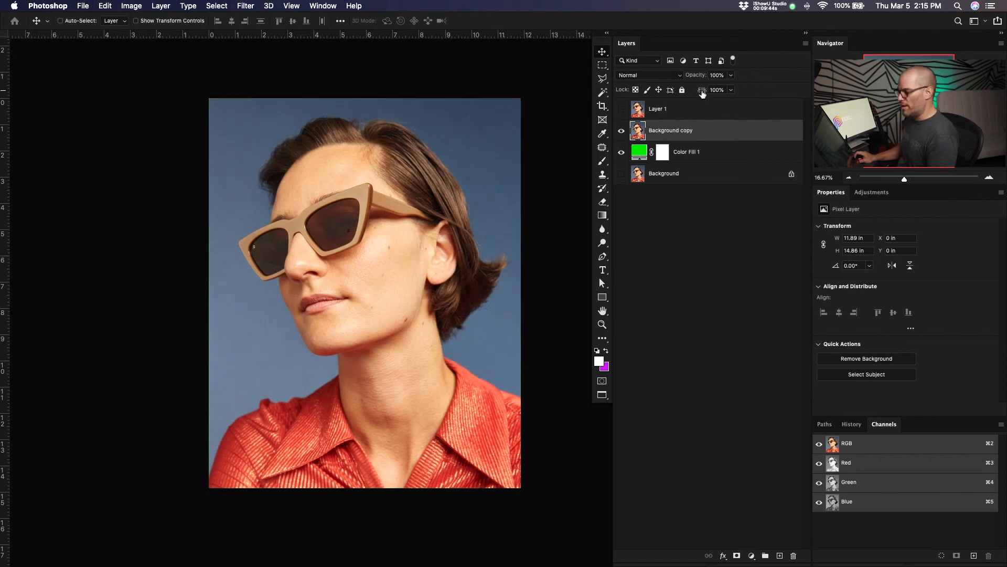
# Lower Background copy's Fill value to let the green layer show through, and restore it to 100%.
pyautogui.moveTo(702, 93); pyautogui.dragTo(683, 95)
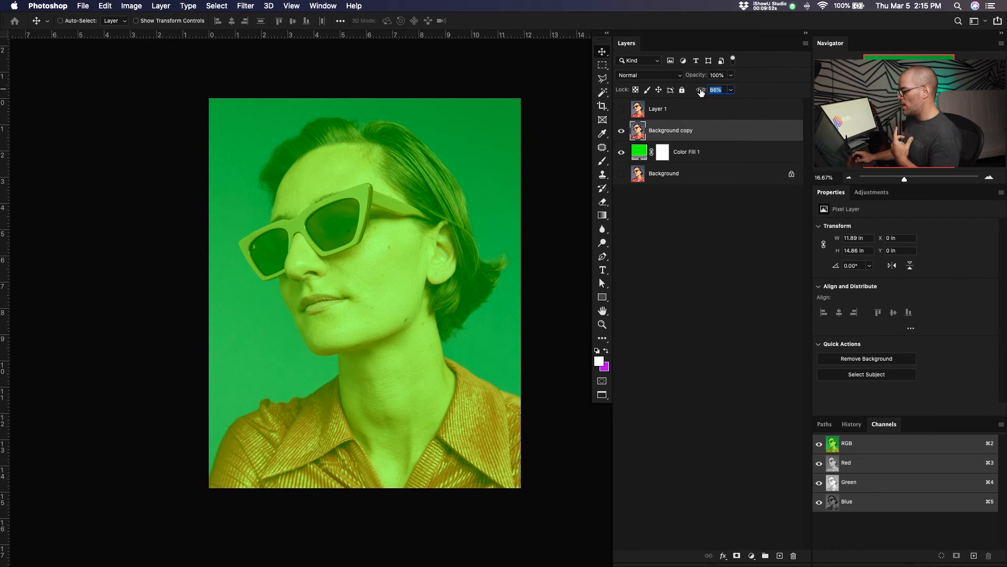
pyautogui.moveTo(703, 90); pyautogui.dragTo(762, 87)
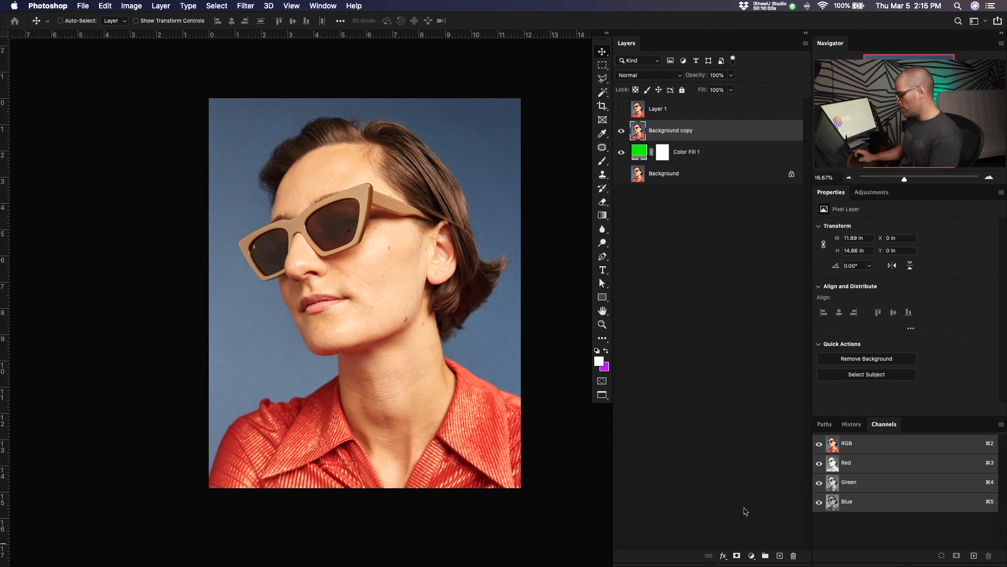
pyautogui.click(752, 555)
pyautogui.click(707, 468)
pyautogui.click(708, 468)
pyautogui.click(697, 136)
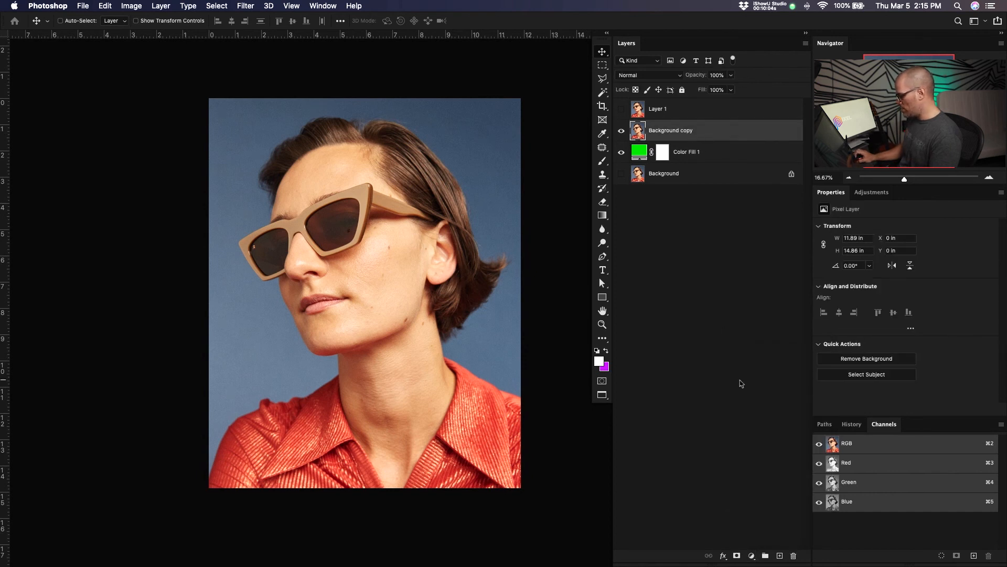
pyautogui.click(723, 557)
# Copy a rectangular selection of about 7.66 × 8.37 in around the face from Background copy to a new layer.
pyautogui.moveTo(260, 162); pyautogui.dragTo(462, 381)
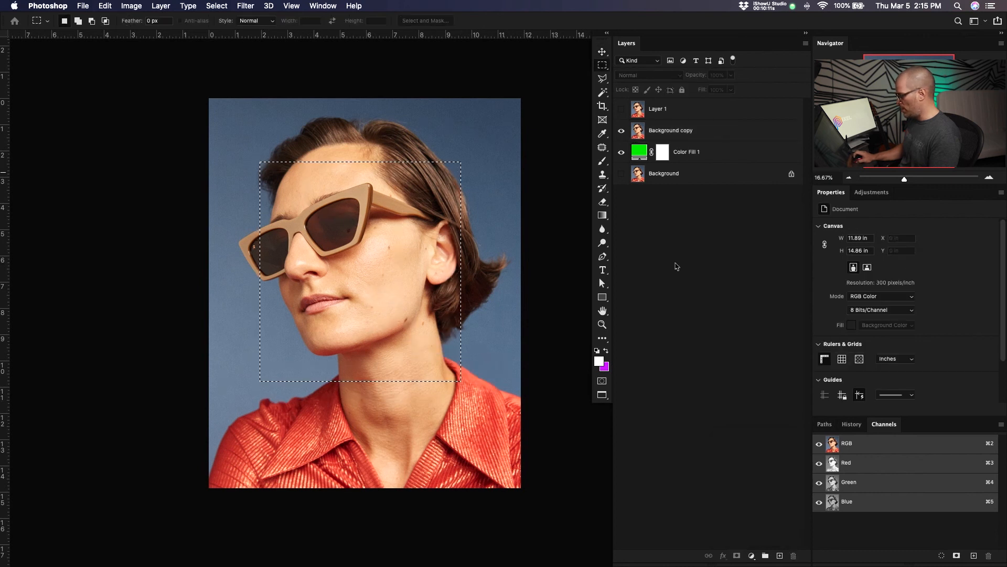
pyautogui.click(705, 140)
pyautogui.press('super+j')
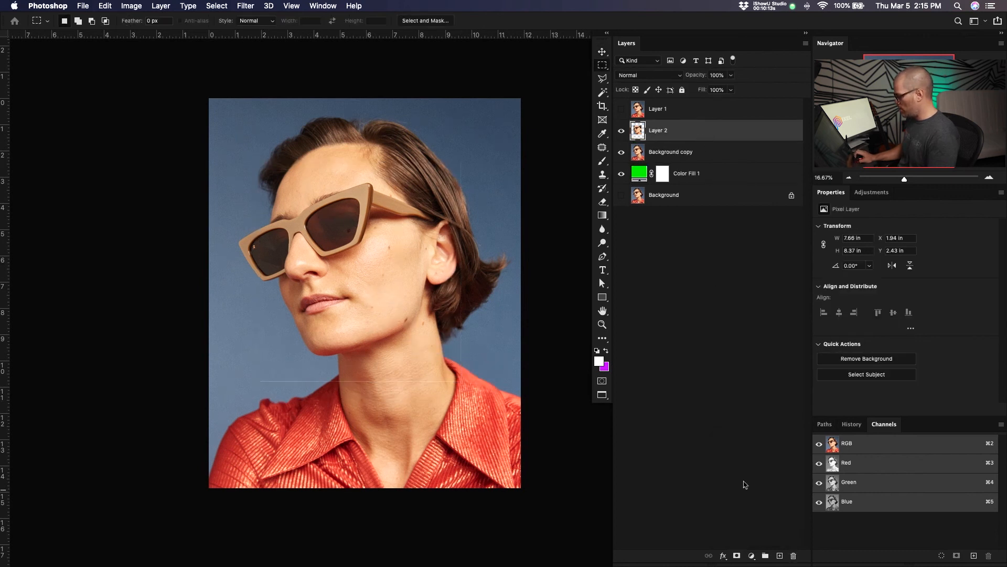
# Add a thick red Stroke effect positioned inside the edges of Layer 2.
pyautogui.click(723, 555)
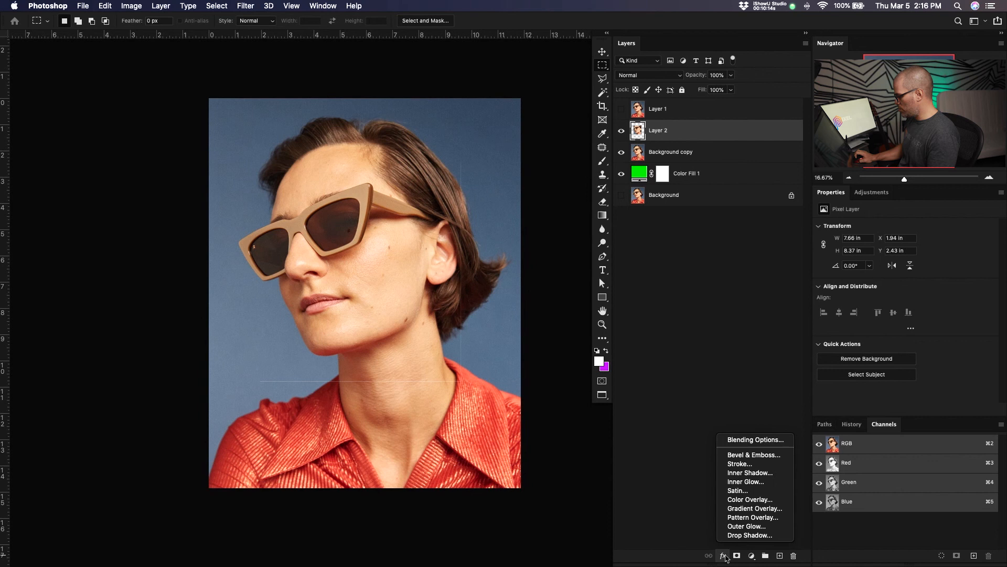
pyautogui.click(751, 464)
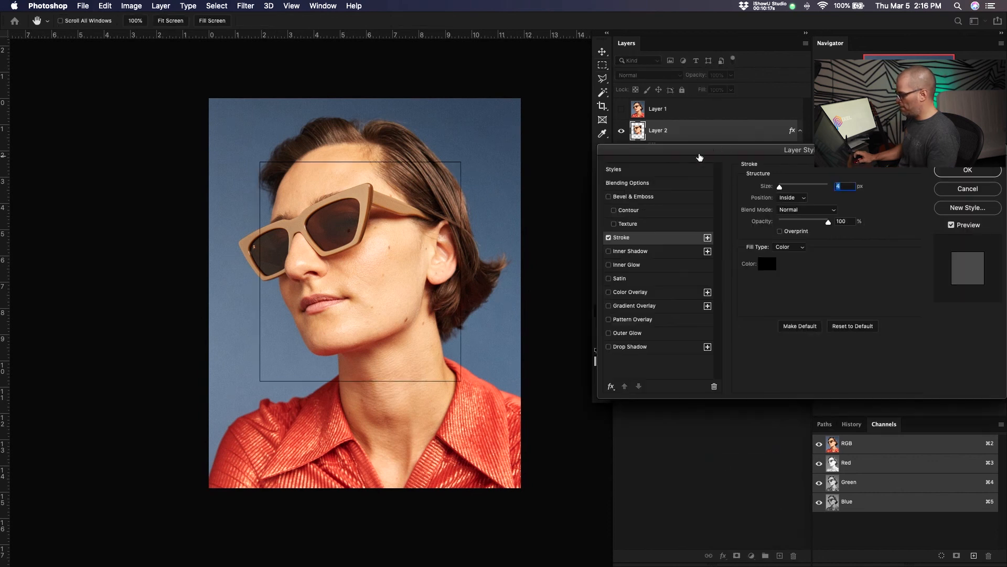
pyautogui.moveTo(673, 154); pyautogui.dragTo(581, 105)
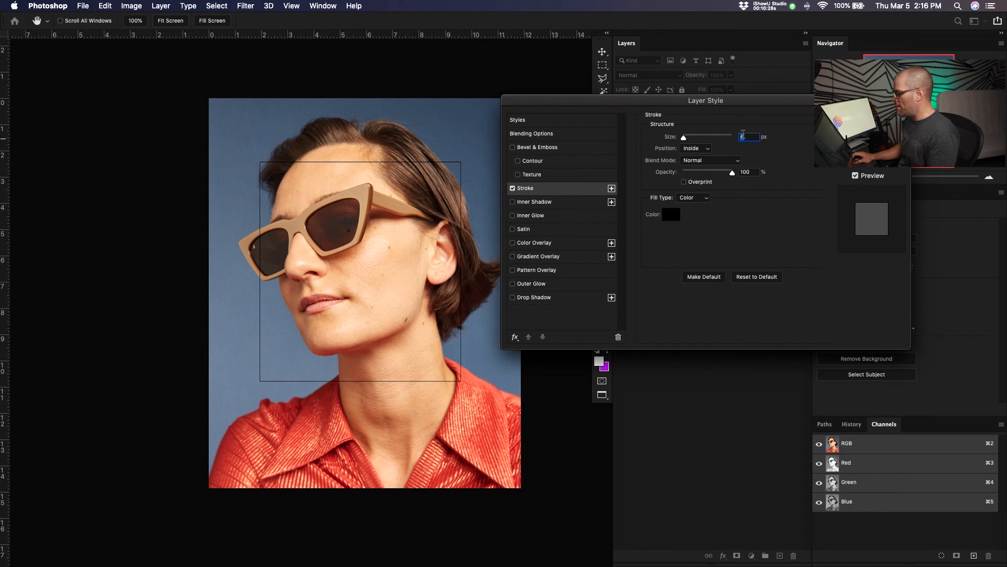
pyautogui.moveTo(680, 141); pyautogui.dragTo(706, 141)
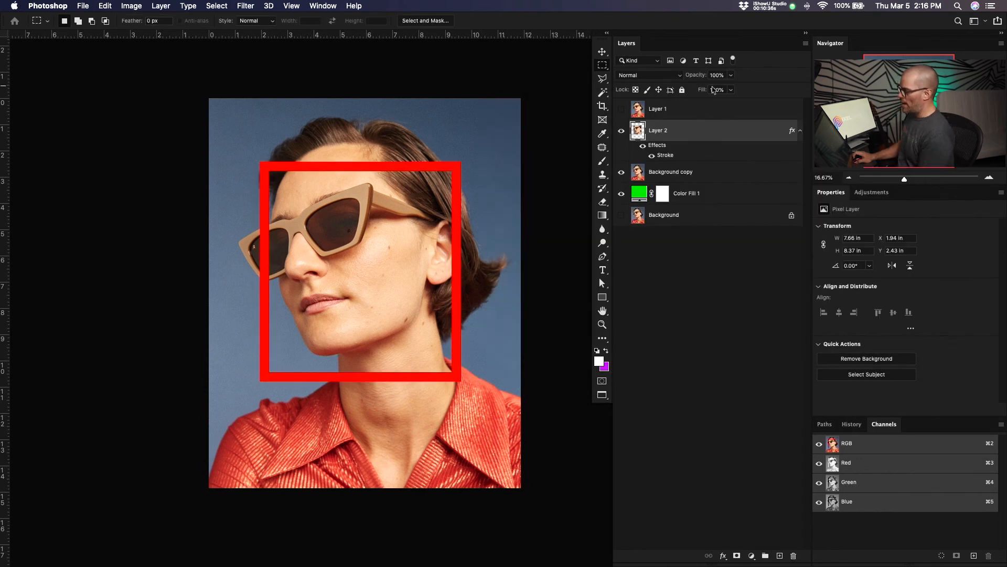
# Lower Layer 2's opacity to 44% with Background copy hidden, and restore it to 100%.
pyautogui.moveTo(703, 78); pyautogui.dragTo(686, 79)
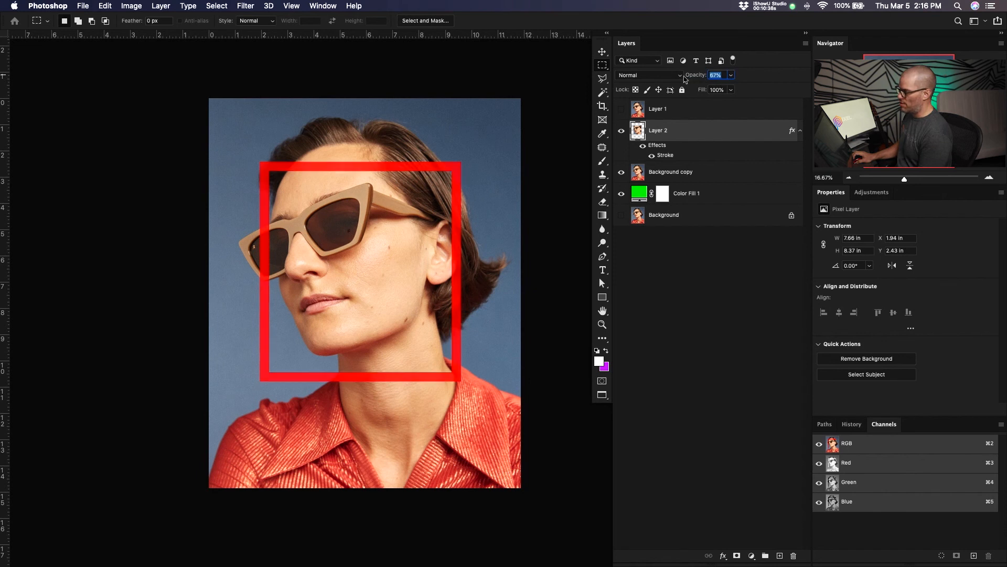
pyautogui.click(622, 173)
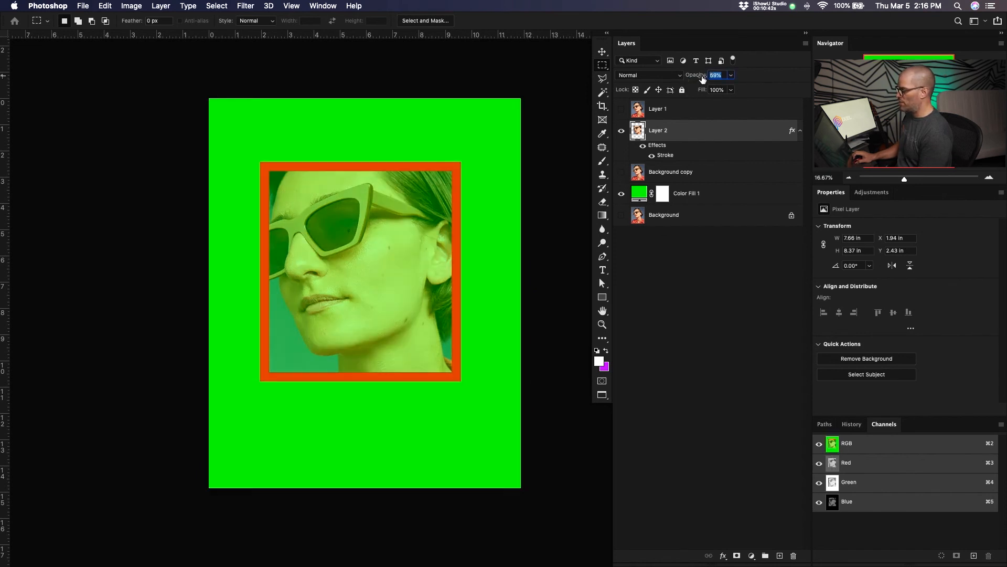
pyautogui.moveTo(703, 78); pyautogui.dragTo(691, 79)
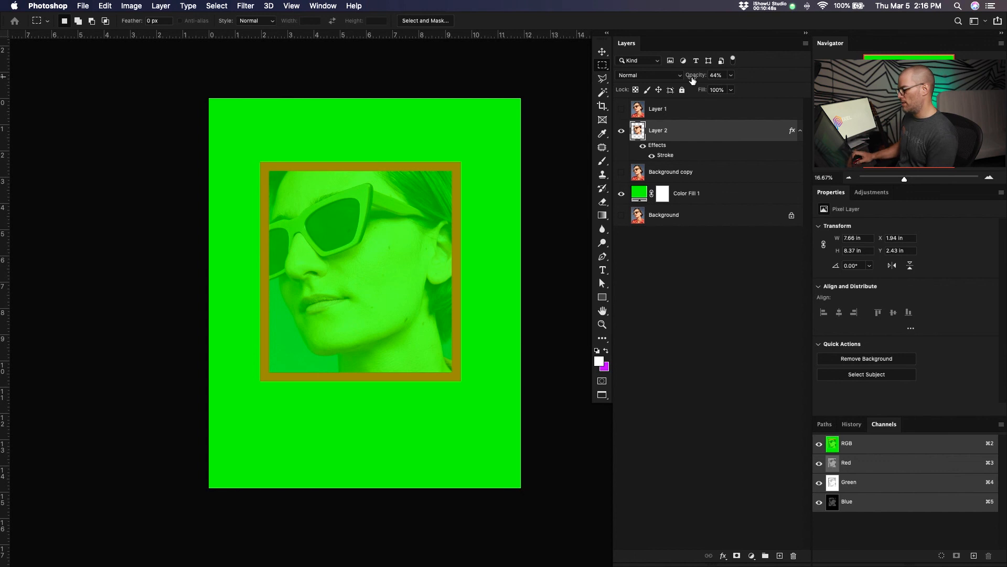
pyautogui.moveTo(692, 78); pyautogui.dragTo(809, 80)
# Lower Layer 2's Fill to 32% to fade only the pixels inside the stroke, and restore it to 100%.
pyautogui.moveTo(703, 94)
pyautogui.mouseDown()
pyautogui.moveTo(676, 97)
pyautogui.moveTo(696, 94)
pyautogui.mouseUp()
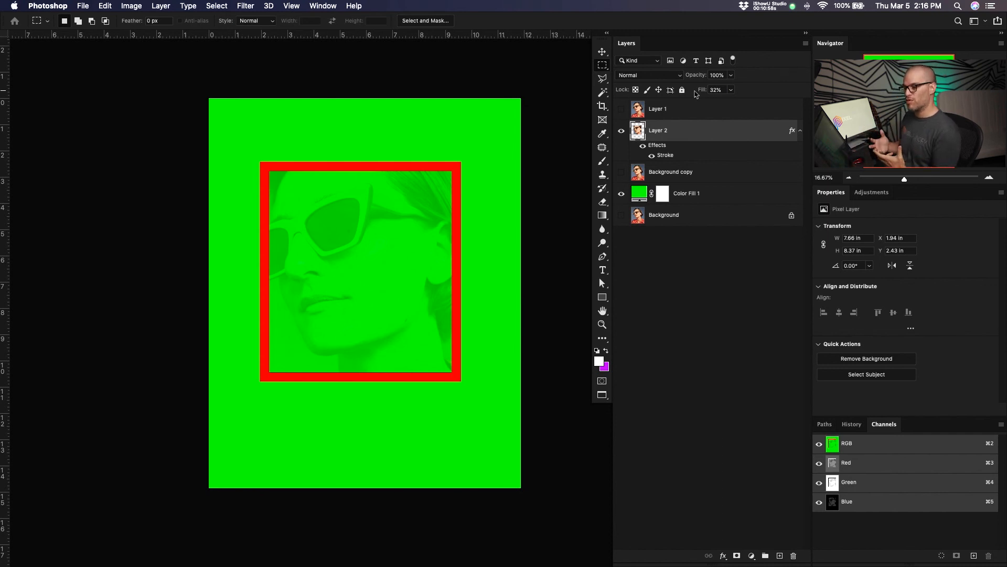
pyautogui.doubleClick(704, 93)
pyautogui.press('Return')
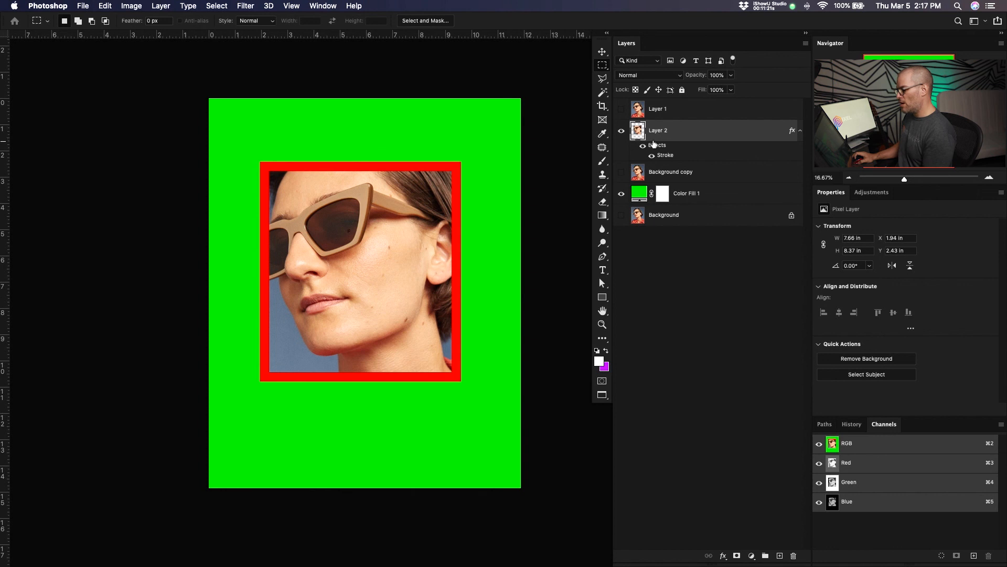
# Delete Layer 2 together with its Stroke effect, and show Background copy again.
pyautogui.moveTo(662, 150)
pyautogui.mouseDown()
pyautogui.moveTo(750, 250)
pyautogui.moveTo(793, 372)
pyautogui.moveTo(794, 557)
pyautogui.mouseUp()
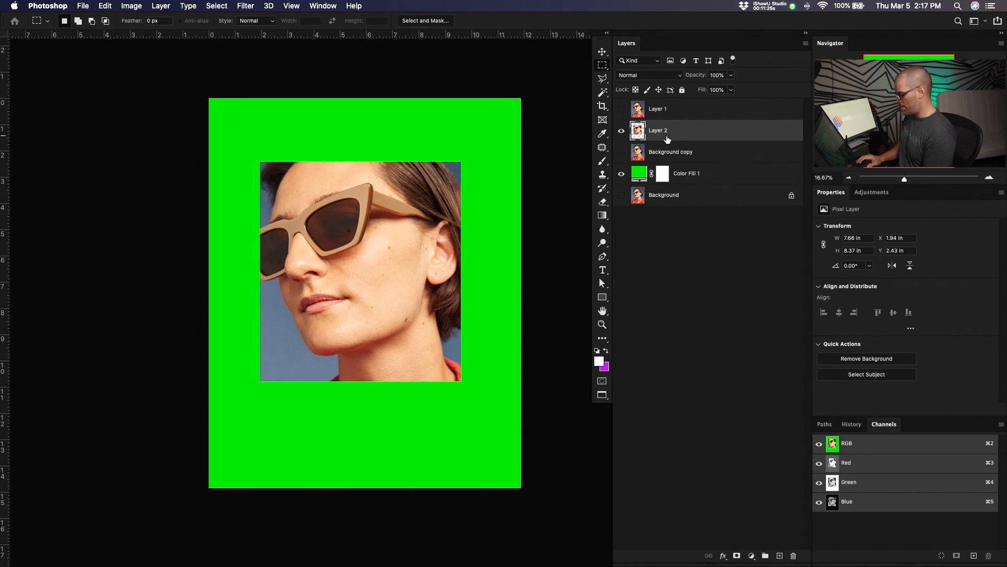
pyautogui.press('BackSpace')
pyautogui.click(621, 130)
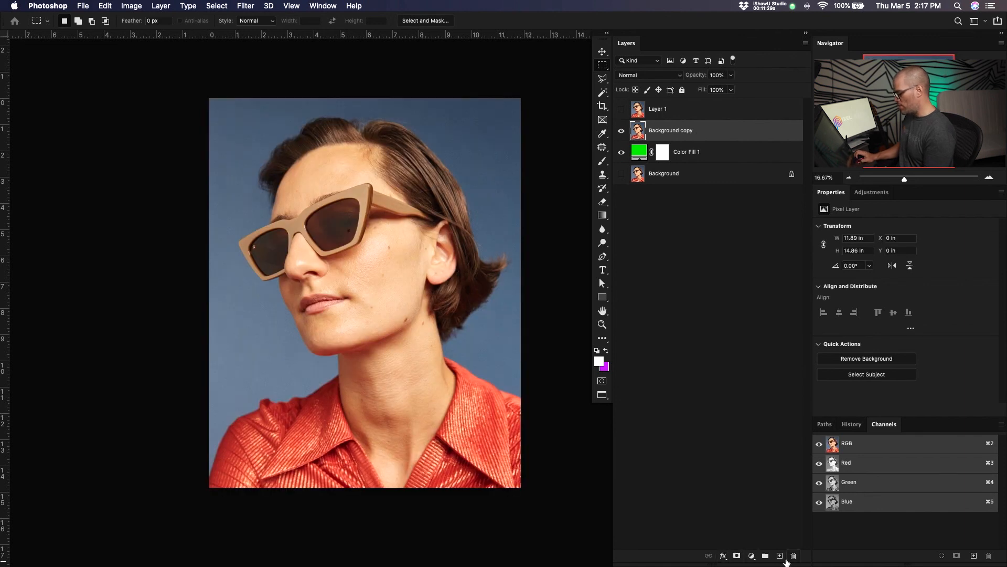
# Examine Background copy's Blending Options and blend modes, try a Drop Shadow, and cancel the layer style.
pyautogui.click(723, 556)
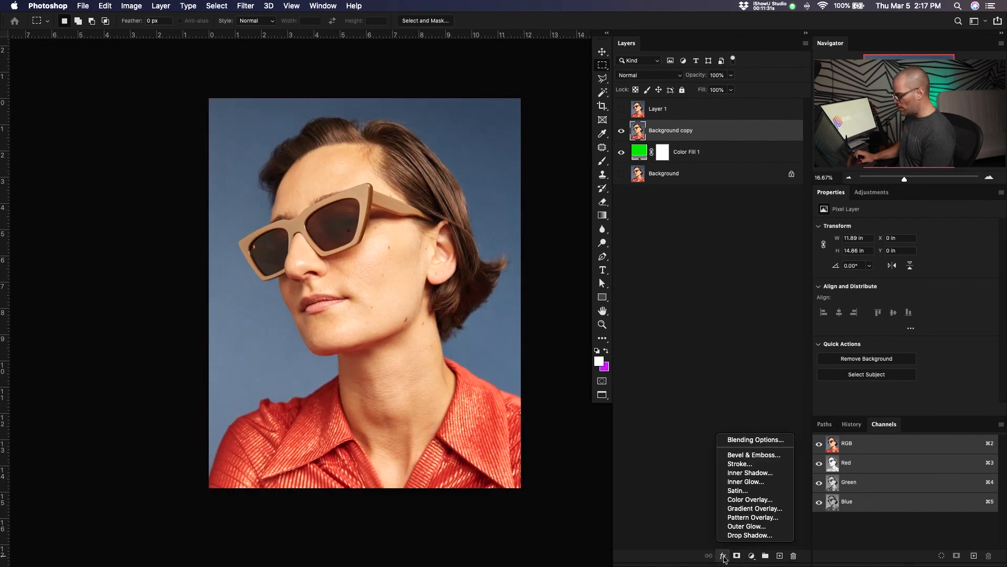
pyautogui.click(745, 441)
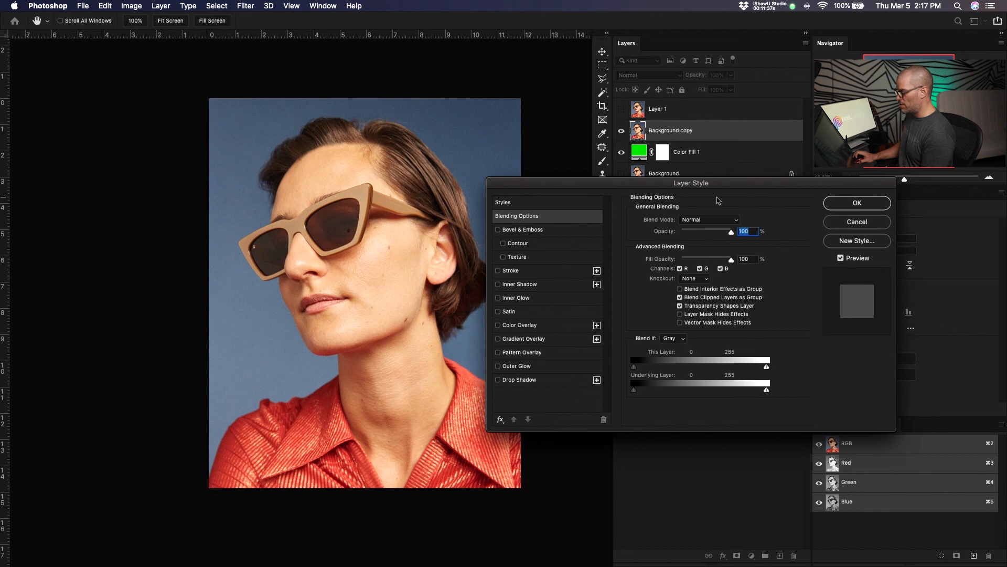
pyautogui.click(708, 220)
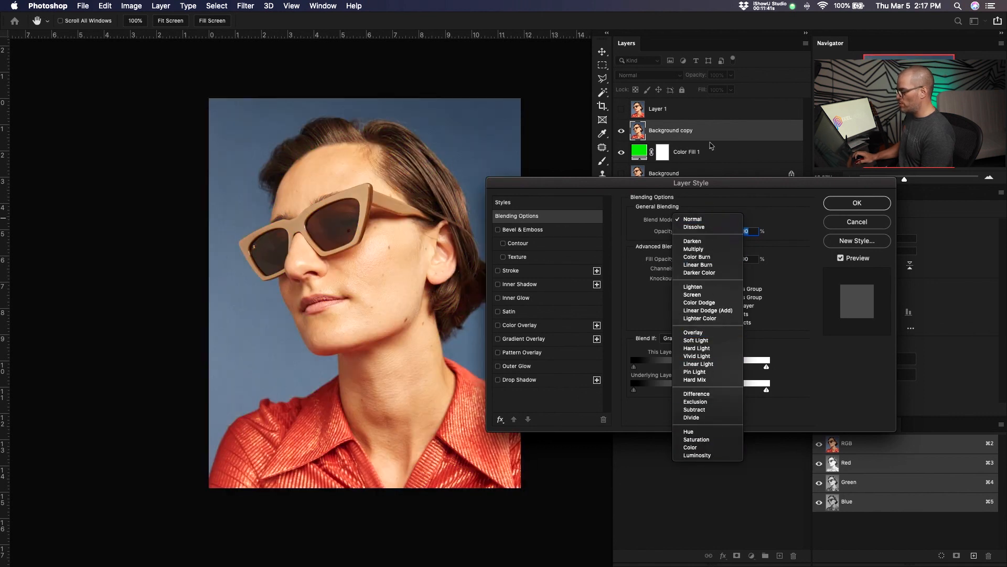
pyautogui.click(779, 195)
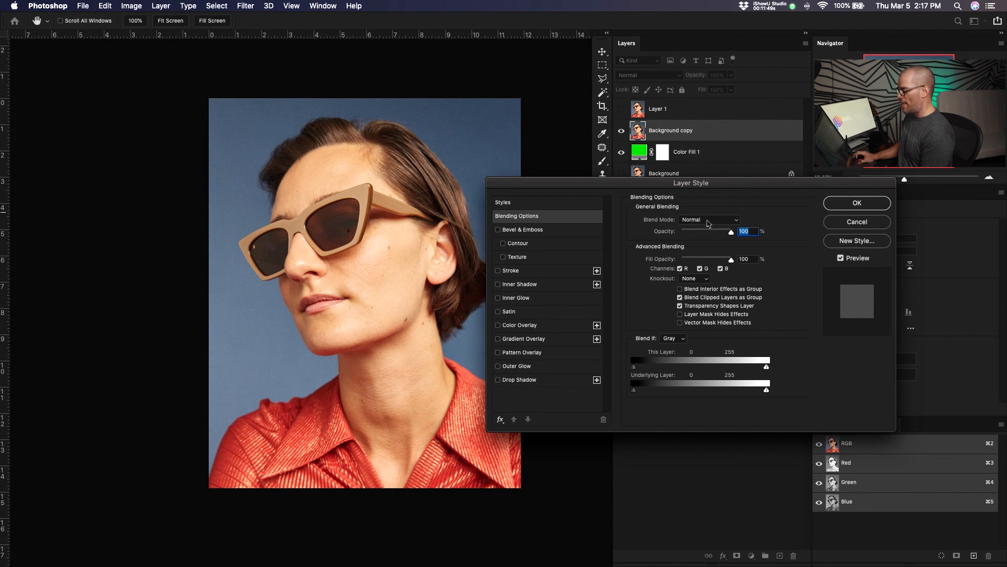
pyautogui.click(520, 379)
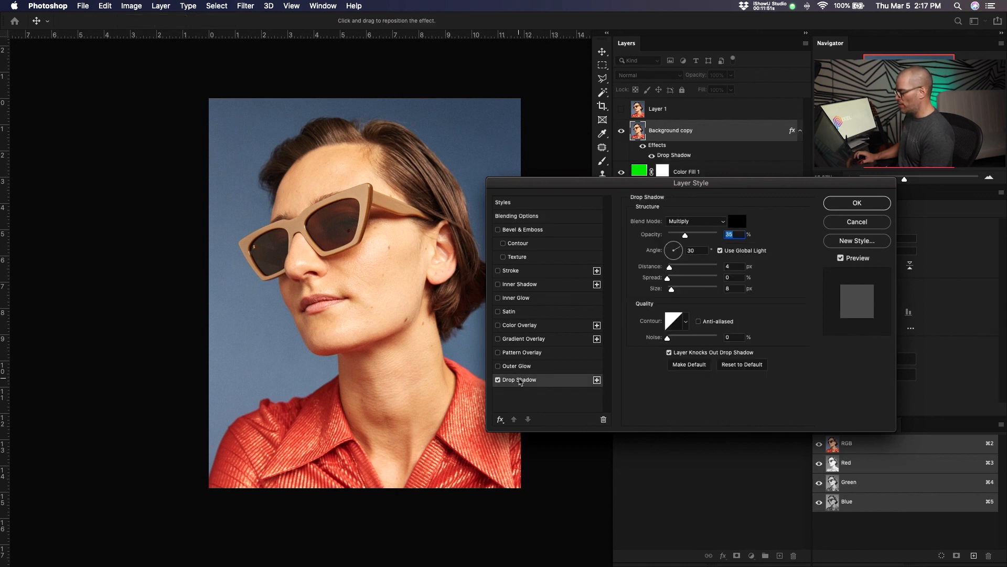
pyautogui.click(854, 223)
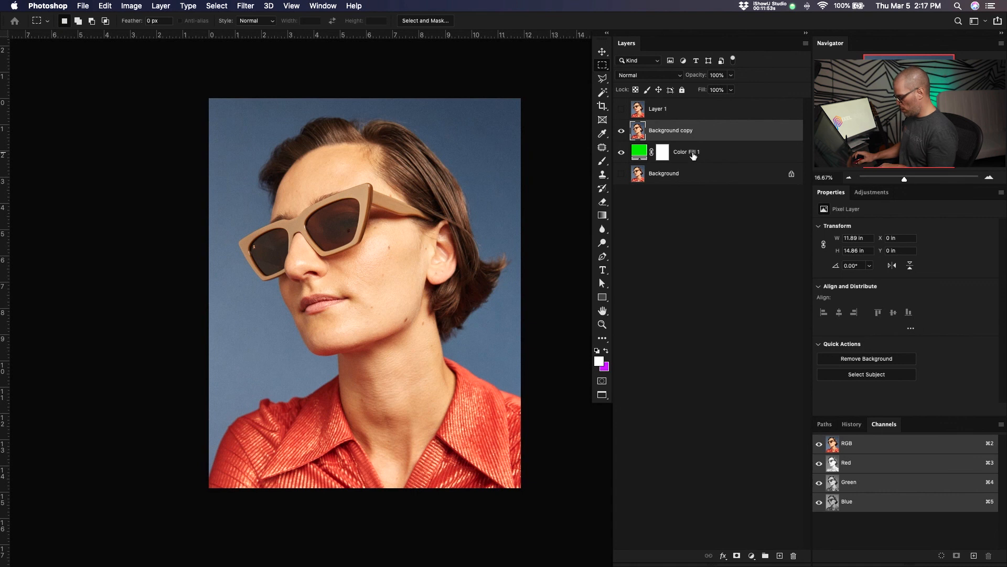
# Copy a rectangle of about 7.06 × 8.7 in around the face to a new layer and add a Drop Shadow with distance 28, spread 30%, size 101 px.
pyautogui.moveTo(262, 159); pyautogui.dragTo(447, 387)
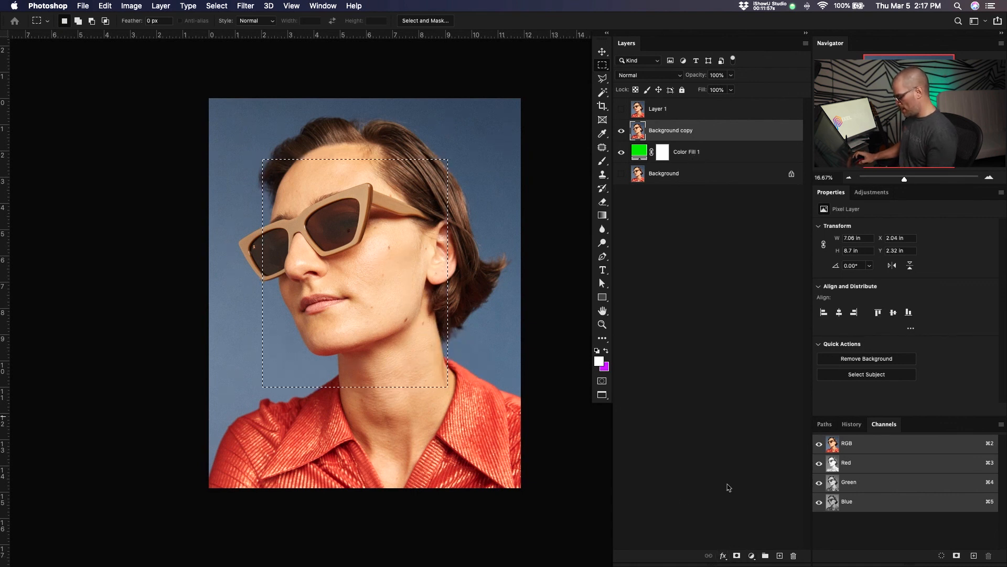
pyautogui.press('super+j')
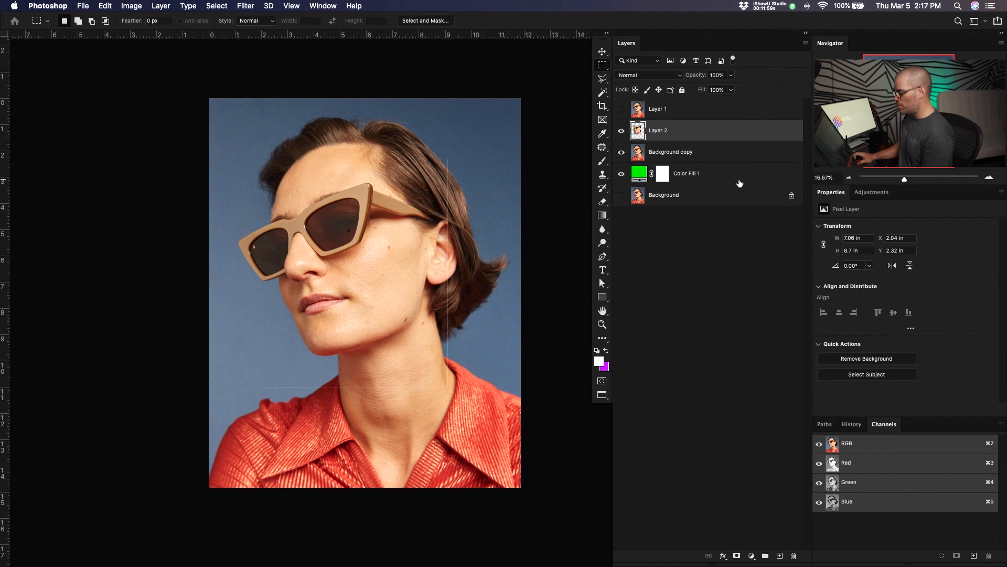
pyautogui.click(724, 556)
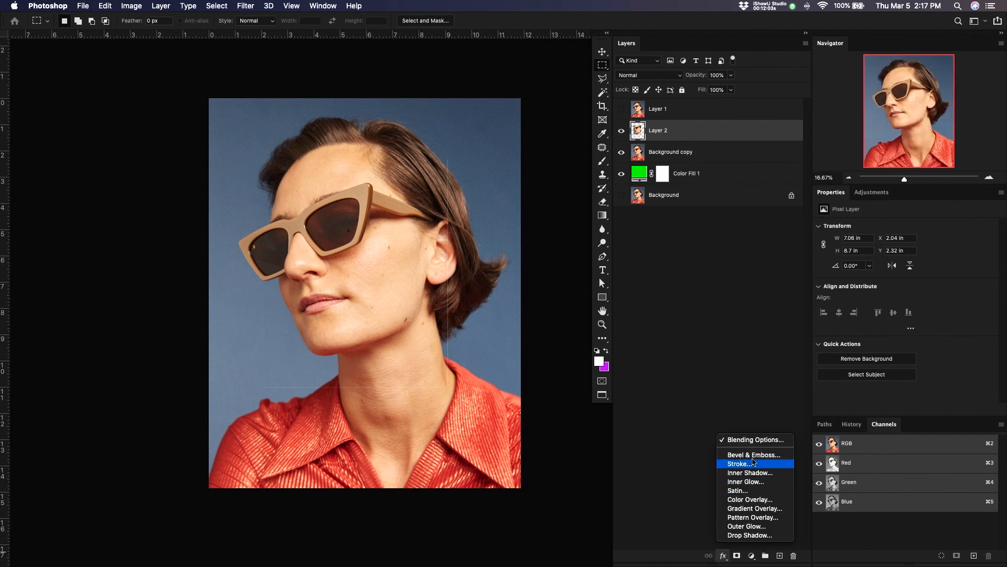
pyautogui.click(756, 535)
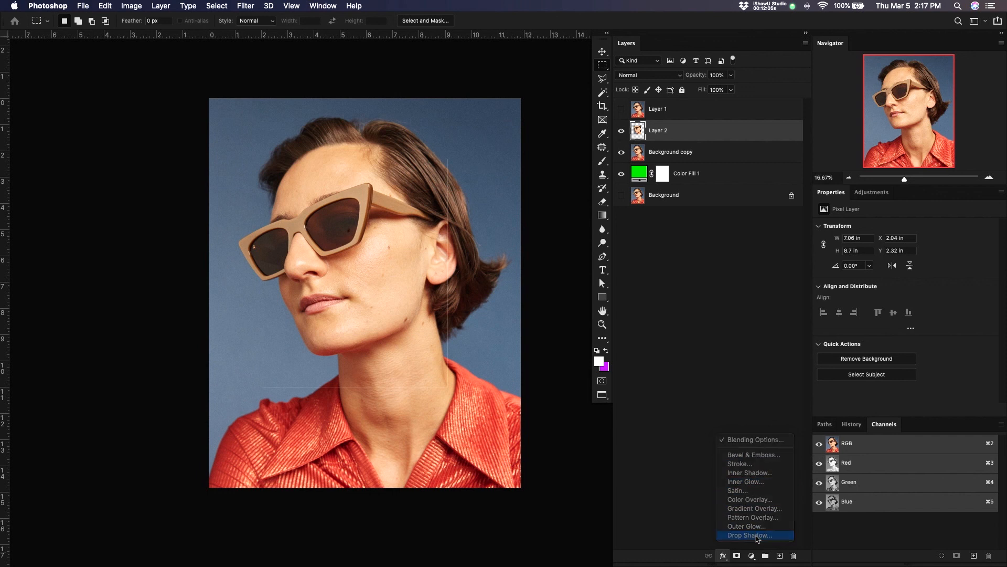
pyautogui.moveTo(680, 246); pyautogui.dragTo(692, 292)
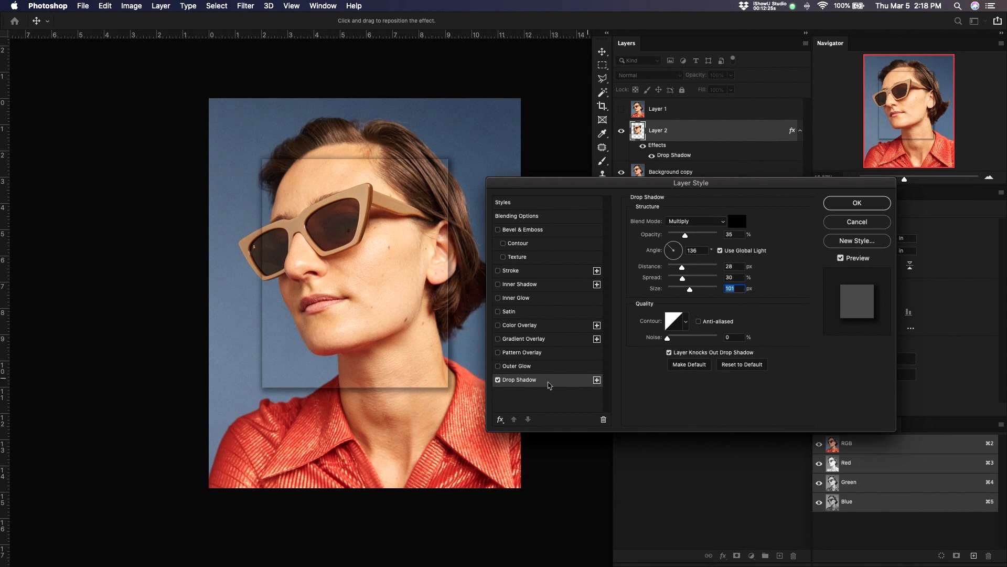
# Stack two more Drop Shadow effects on Layer 2 and switch the extra ones off individually to compare the shadow strength.
pyautogui.click(596, 379)
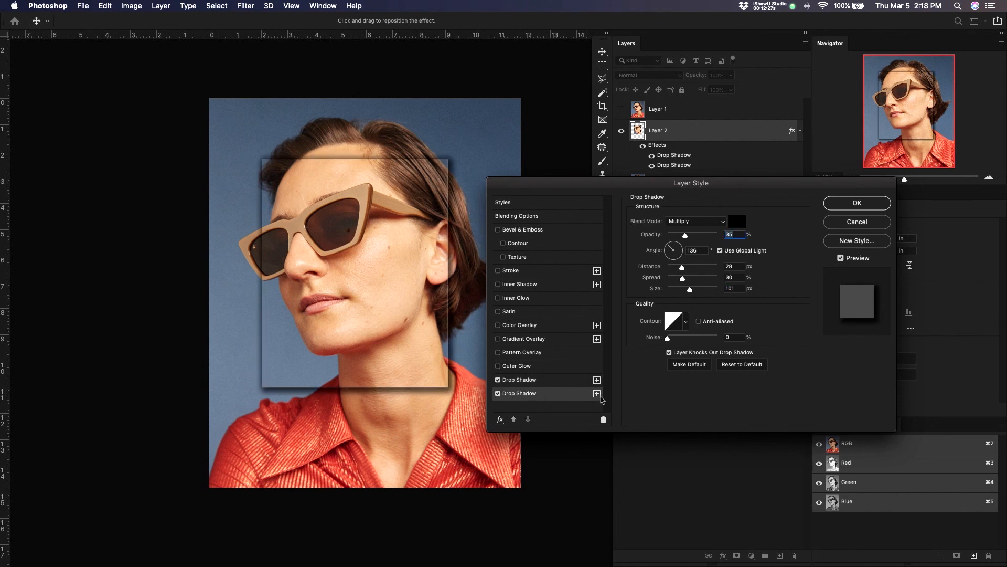
pyautogui.click(596, 392)
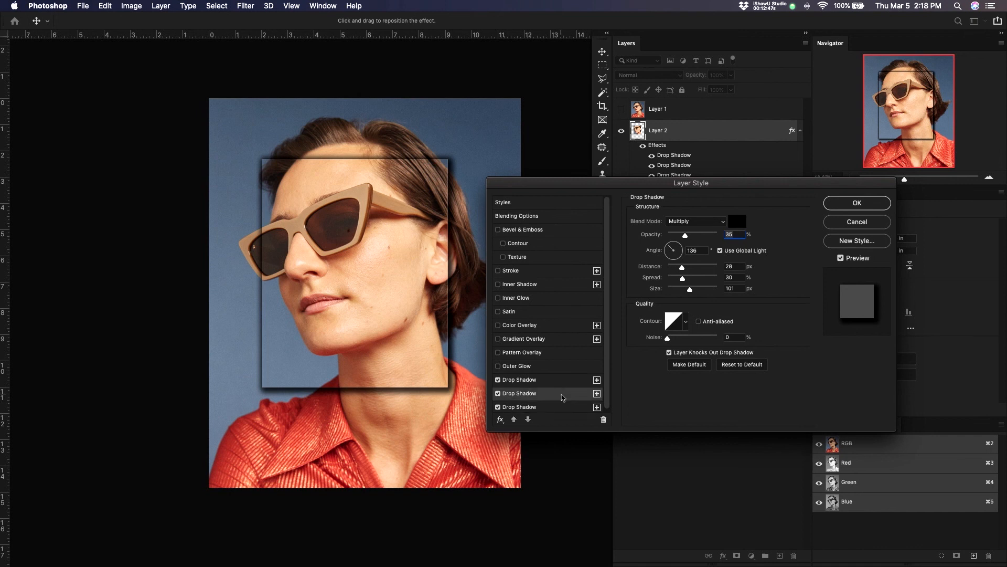
pyautogui.click(498, 393)
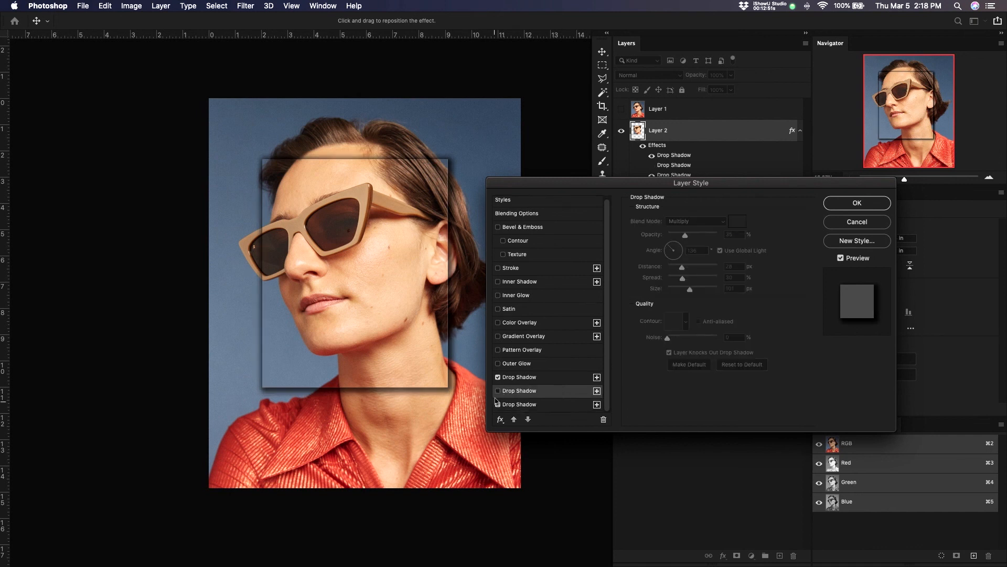
pyautogui.click(498, 405)
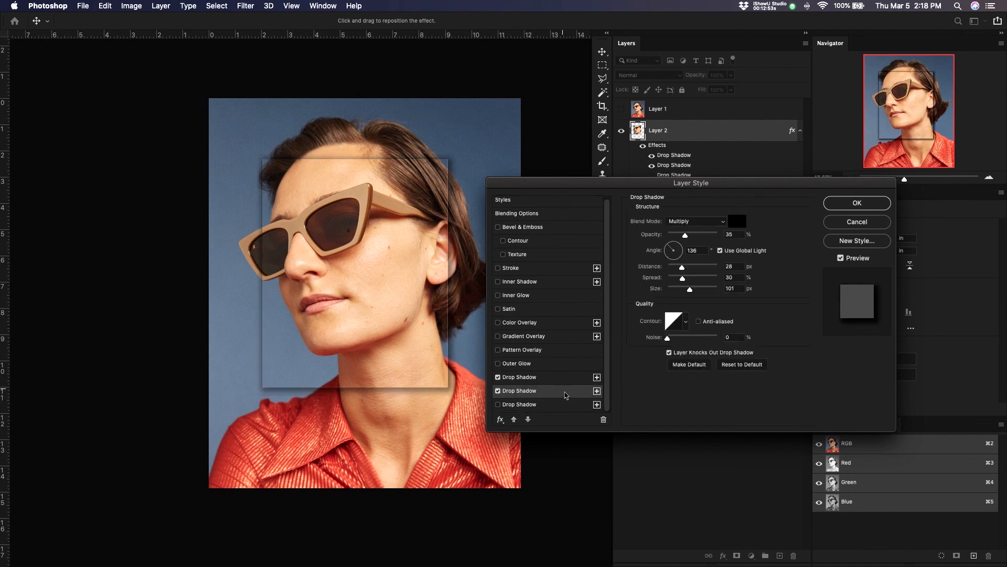
# Delete the two extra Drop Shadow effects from Layer 2's layer style, keeping a single one.
pyautogui.click(604, 419)
pyautogui.click(585, 398)
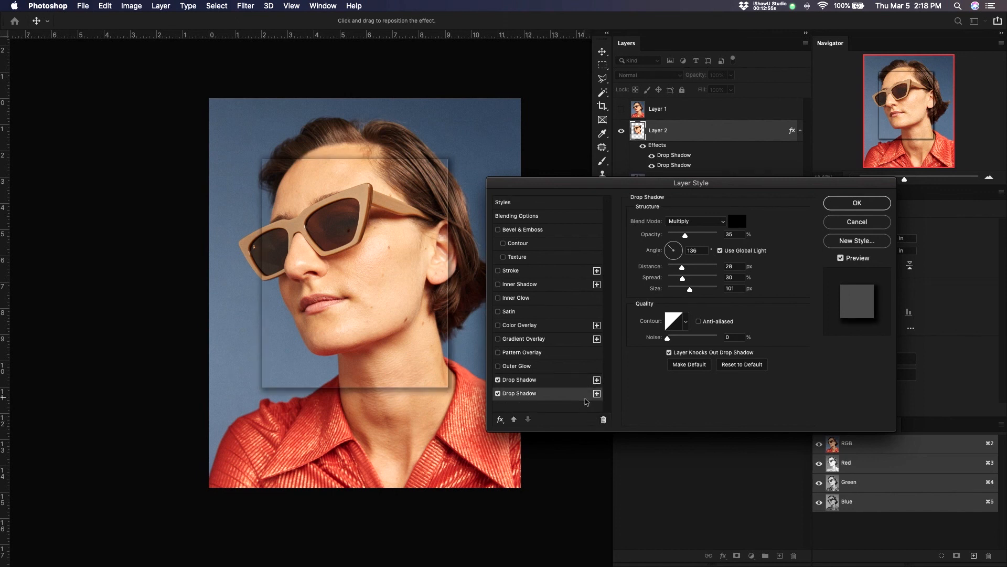
pyautogui.click(603, 420)
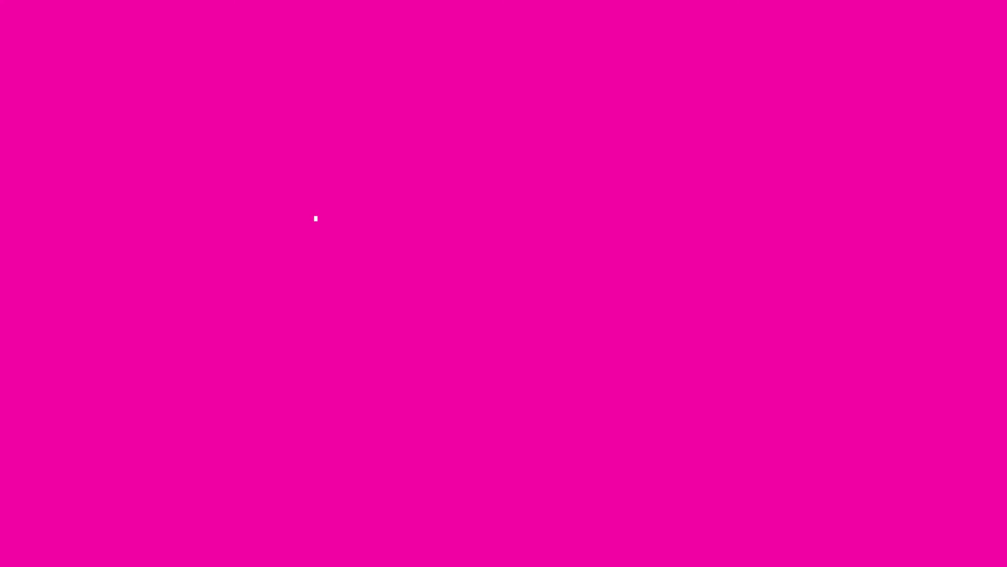